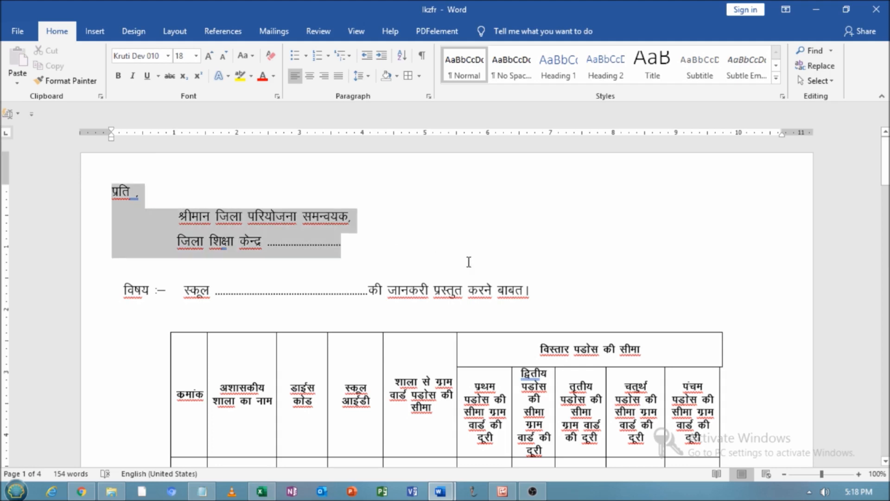
Examine the letter's address block, subject line, table headings and closing signature lines in the Word document.
{"action": "scroll", "coordinate": [339, 293], "scroll_direction": "down", "scroll_amount": 2}
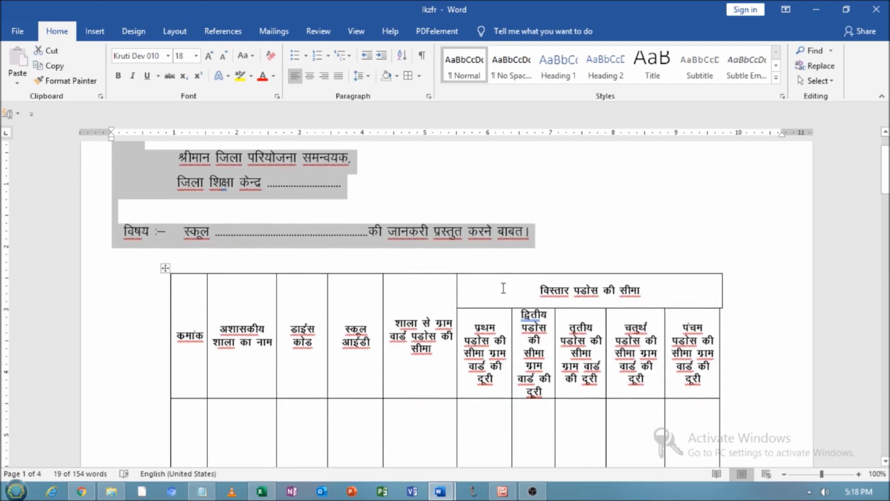
{"action": "left_click_drag", "start_coordinate": [168, 263], "coordinate": [289, 380]}
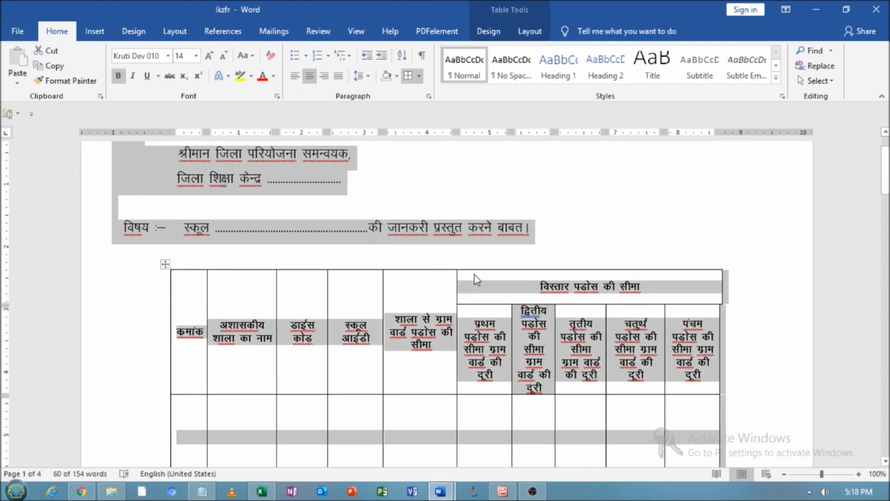
{"action": "left_click", "coordinate": [366, 292]}
{"action": "scroll", "coordinate": [441, 294], "scroll_direction": "down", "scroll_amount": 9}
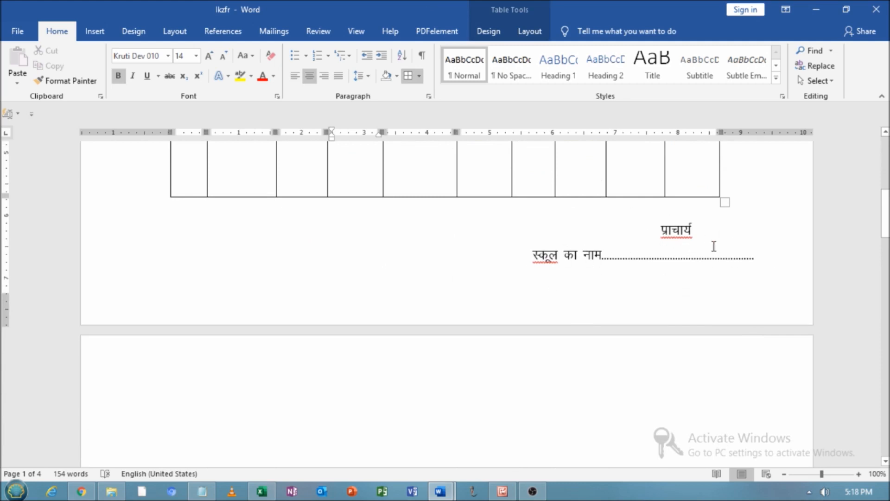
{"action": "scroll", "coordinate": [612, 229], "scroll_direction": "up", "scroll_amount": 10}
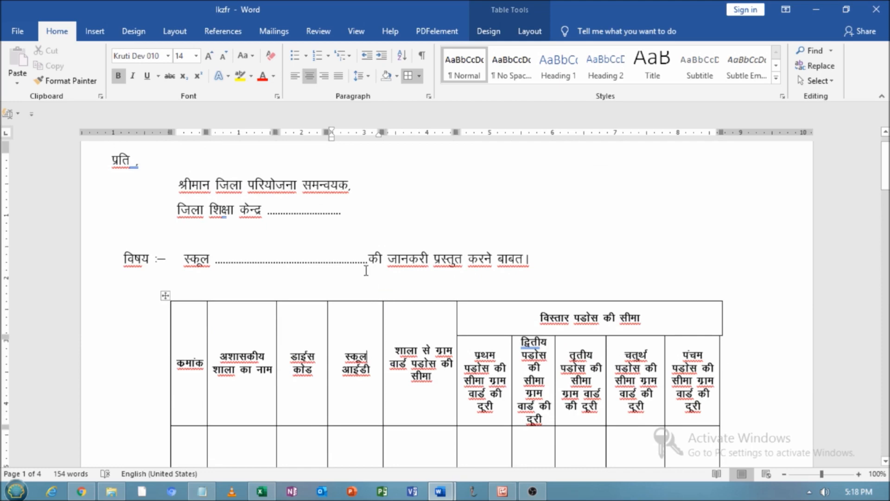
{"action": "scroll", "coordinate": [356, 271], "scroll_direction": "down", "scroll_amount": 10}
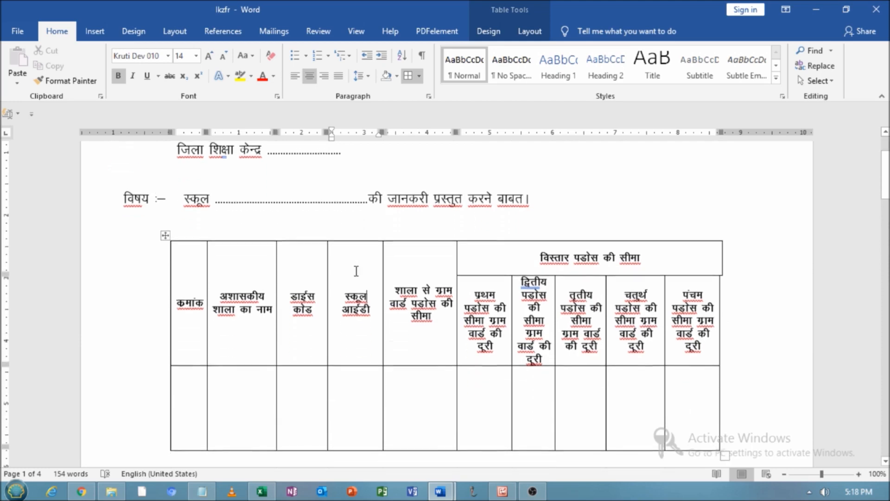
{"action": "scroll", "coordinate": [355, 271], "scroll_direction": "up", "scroll_amount": 6}
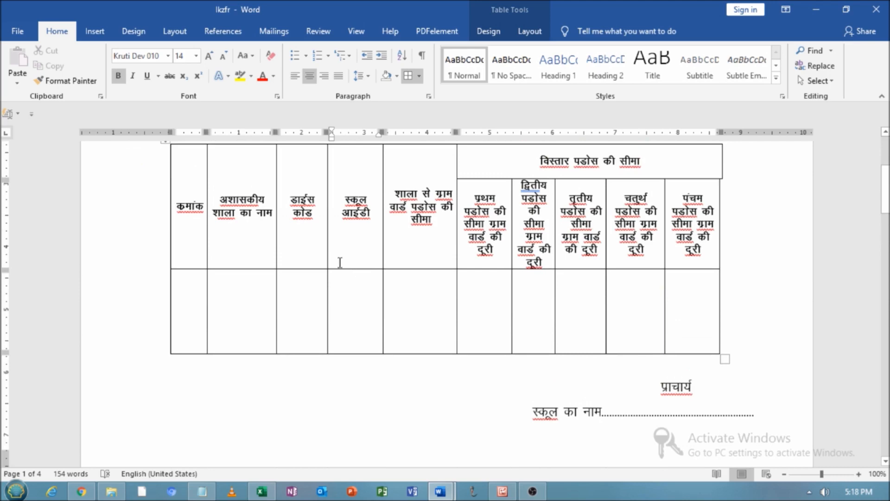
{"action": "scroll", "coordinate": [340, 262], "scroll_direction": "up", "scroll_amount": 3}
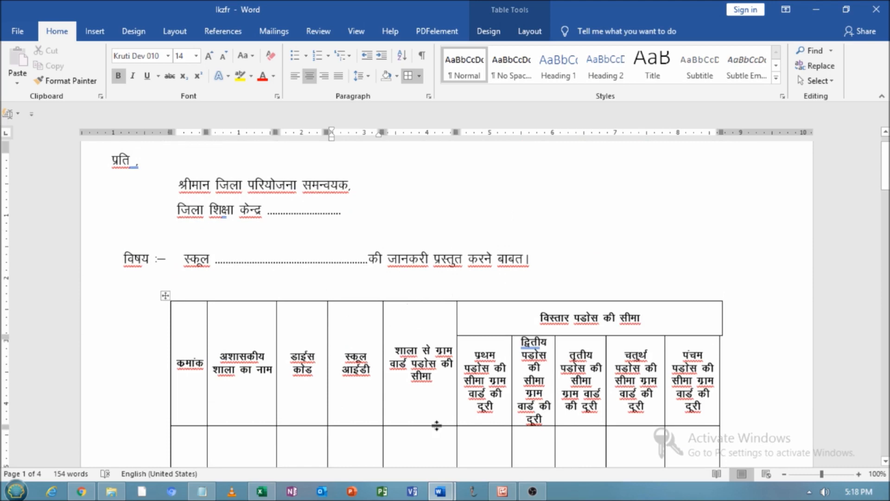
Switch to the "whatsapp no" workbook in Excel, look through its existing sheets and add a new worksheet after Sheet3.
{"action": "mouse_move", "coordinate": [266, 495]}
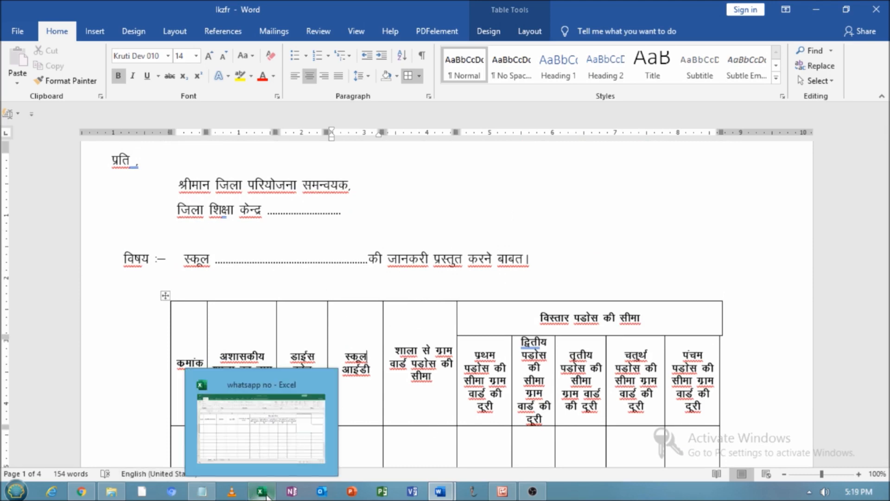
{"action": "left_click", "coordinate": [277, 426]}
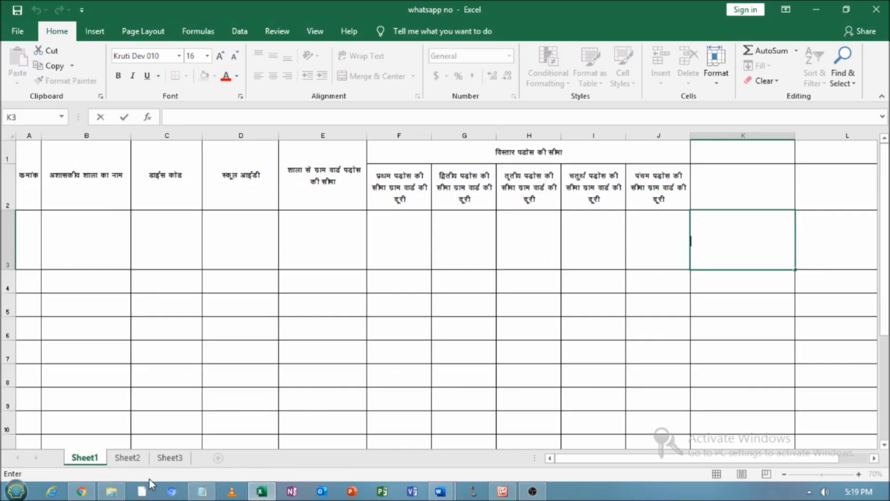
{"action": "left_click", "coordinate": [129, 458]}
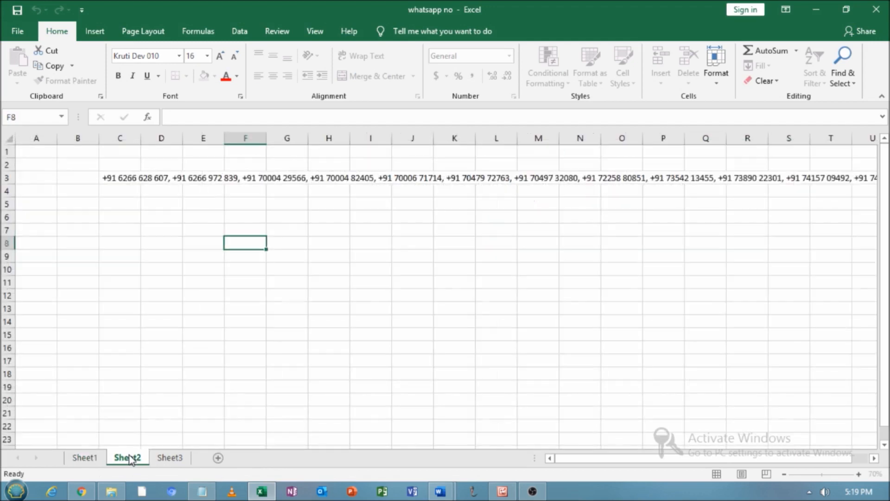
{"action": "left_click", "coordinate": [172, 460]}
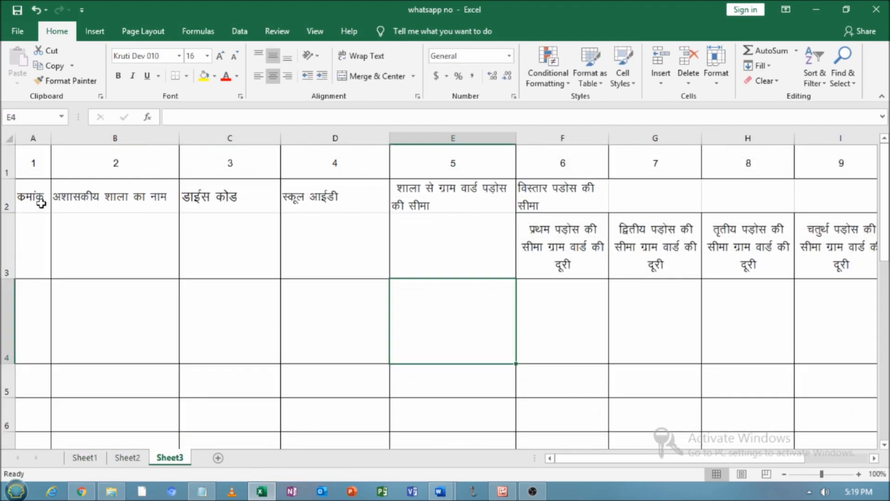
{"action": "left_click", "coordinate": [218, 457]}
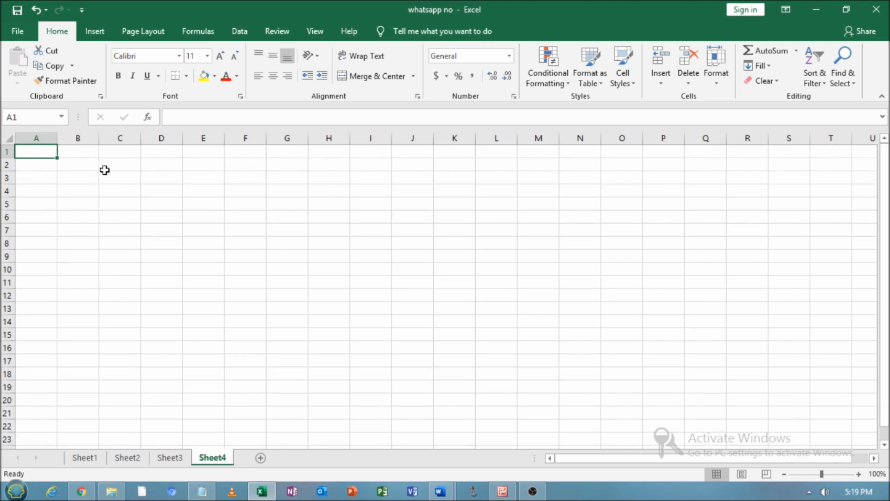
Widen all columns of Sheet4 to about twice their default width and roughly double the height of all rows.
{"action": "left_click", "coordinate": [9, 138]}
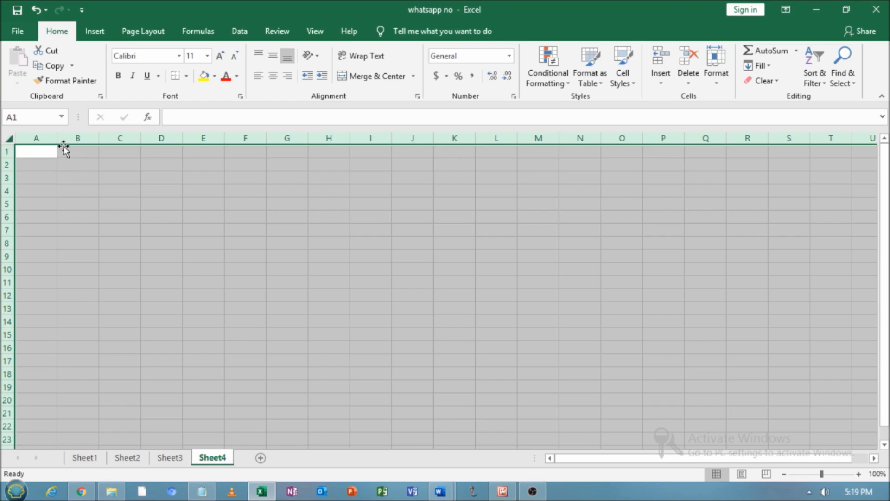
{"action": "left_click_drag", "start_coordinate": [57, 137], "coordinate": [100, 137]}
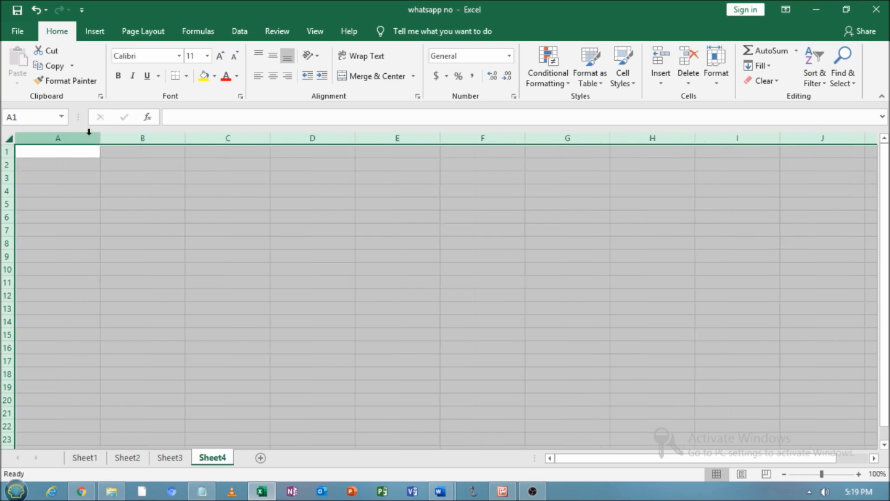
{"action": "left_click_drag", "start_coordinate": [99, 137], "coordinate": [107, 139]}
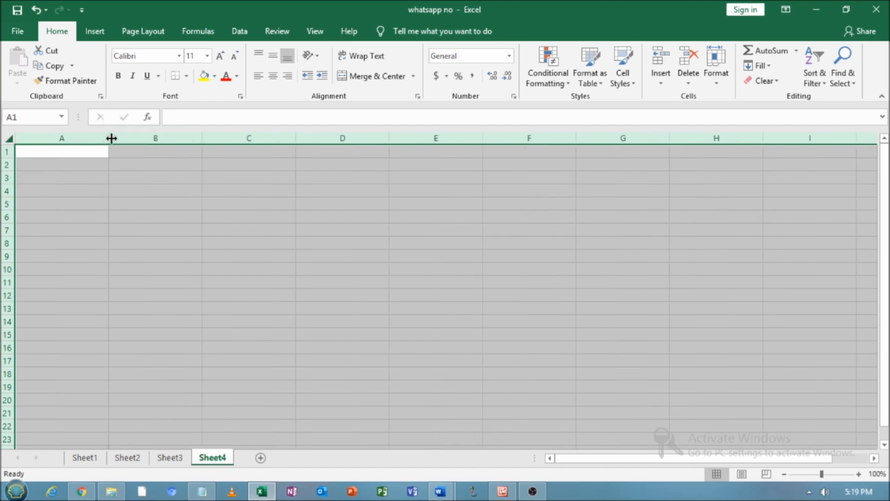
{"action": "left_click_drag", "start_coordinate": [7, 170], "coordinate": [6, 185]}
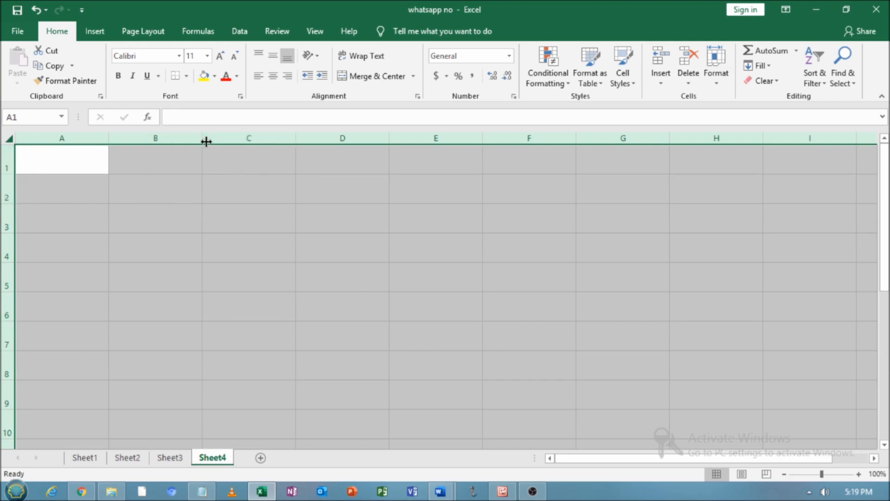
Format all cells of Sheet4 with centred, wrapped text in the Kruti Dev 010 font at size 16.
{"action": "left_click", "coordinate": [274, 76]}
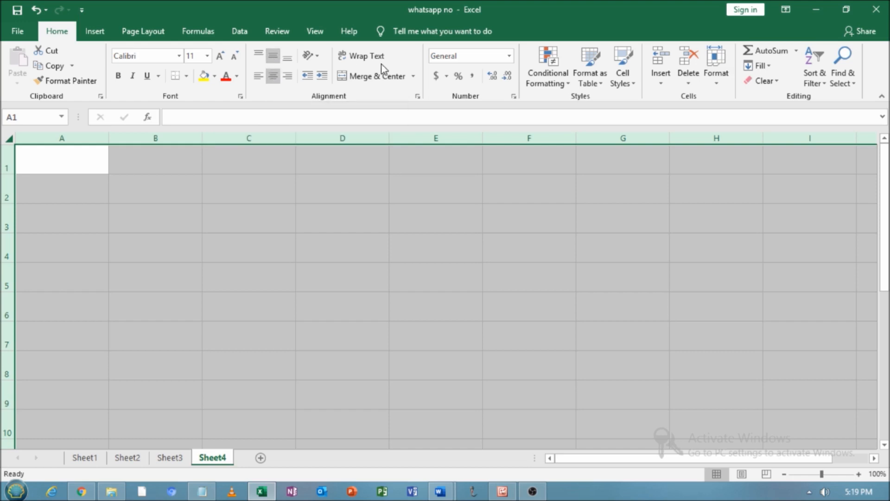
{"action": "left_click", "coordinate": [364, 57]}
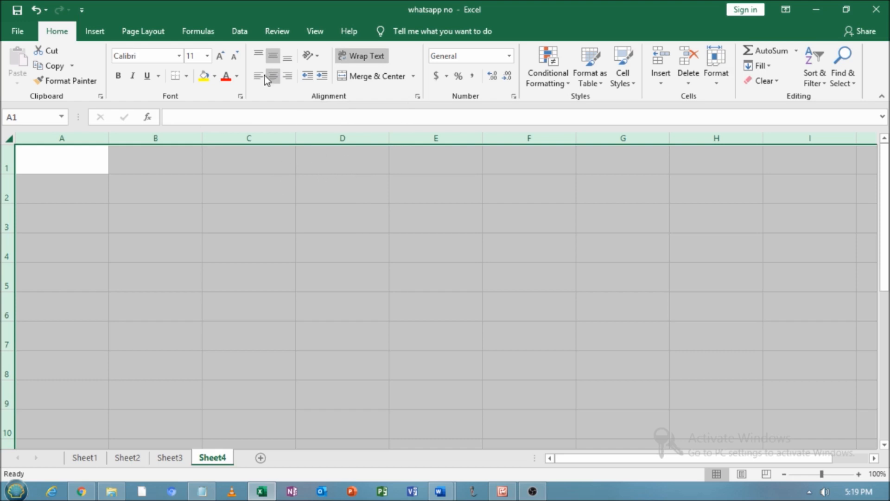
{"action": "left_click", "coordinate": [207, 56]}
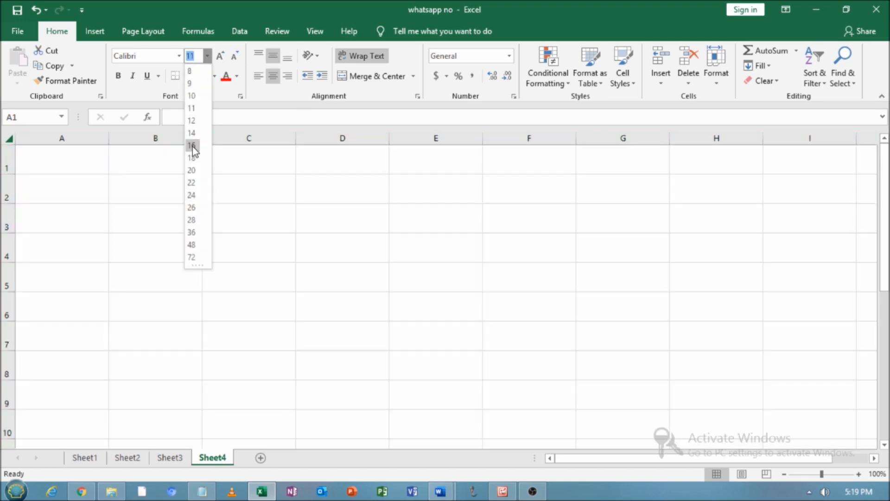
{"action": "left_click", "coordinate": [193, 147]}
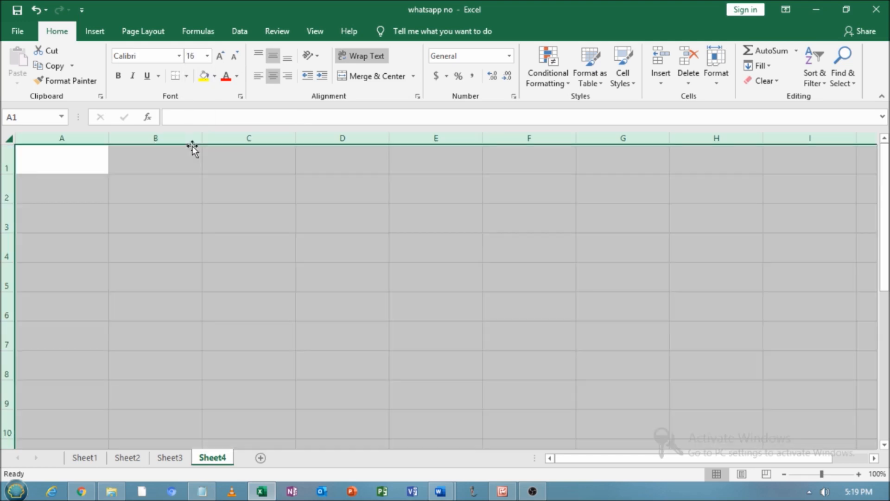
{"action": "left_click", "coordinate": [165, 56]}
{"action": "type", "text": "Kruti Dev 010"}
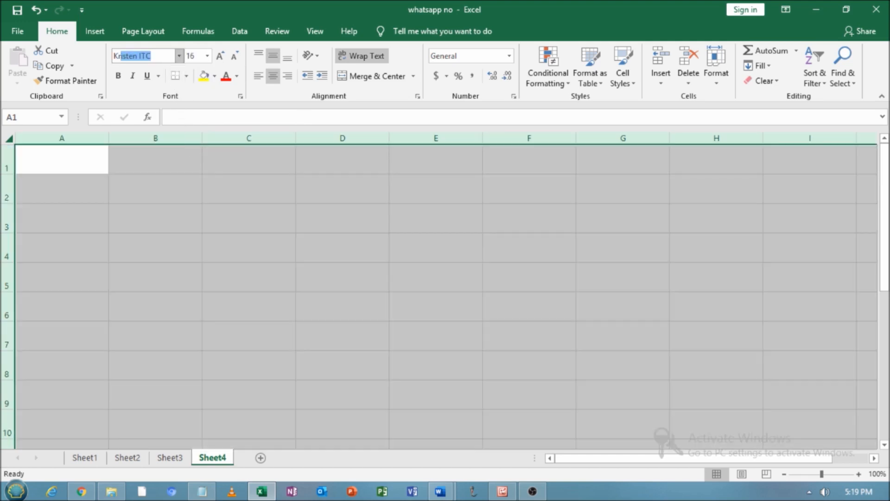
{"action": "key", "text": "Return"}
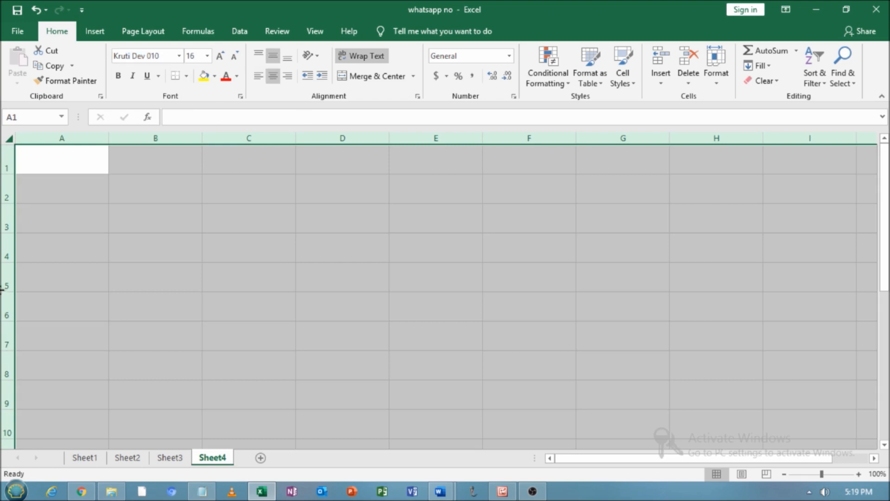
Number the cells of row 1 from 1 to 16 across A1:P1, narrowing all columns to fit the series.
{"action": "left_click", "coordinate": [62, 168]}
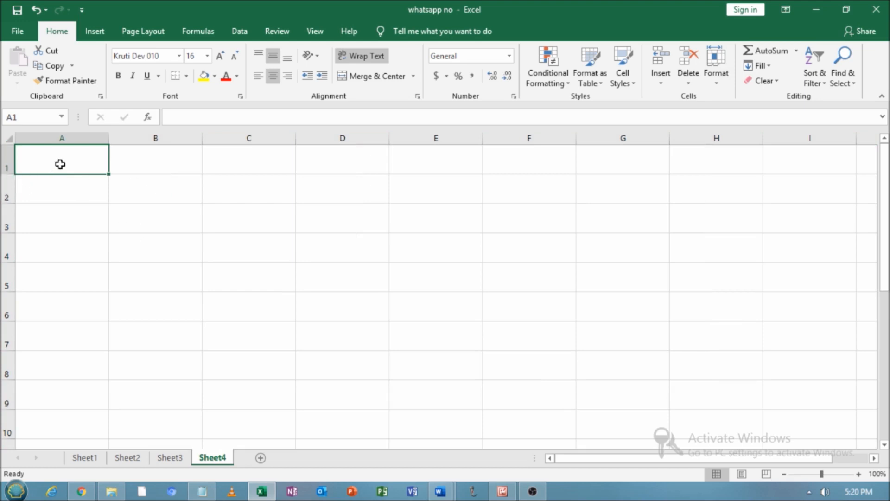
{"action": "type", "text": "1"}
{"action": "key", "text": "Tab"}
{"action": "type", "text": "2"}
{"action": "key", "text": "Tab"}
{"action": "type", "text": "3"}
{"action": "key", "text": "Tab"}
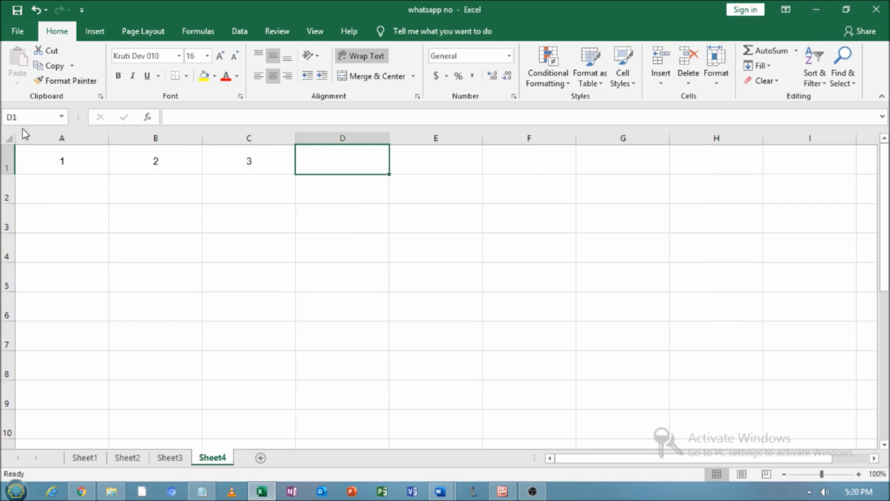
{"action": "left_click", "coordinate": [9, 139]}
{"action": "left_click_drag", "start_coordinate": [108, 138], "coordinate": [599, 167]}
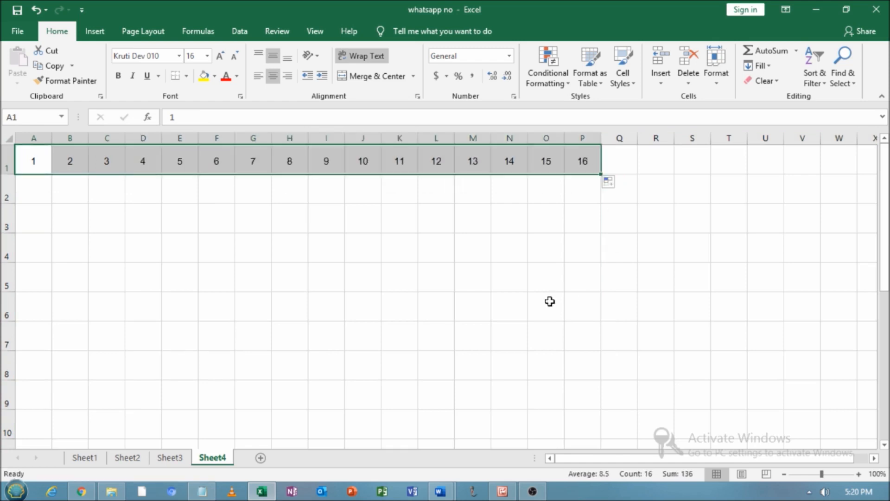
Widen all columns of Sheet4 evenly to roughly double their width, so about twelve columns fit on screen.
{"action": "left_click_drag", "start_coordinate": [126, 138], "coordinate": [160, 143]}
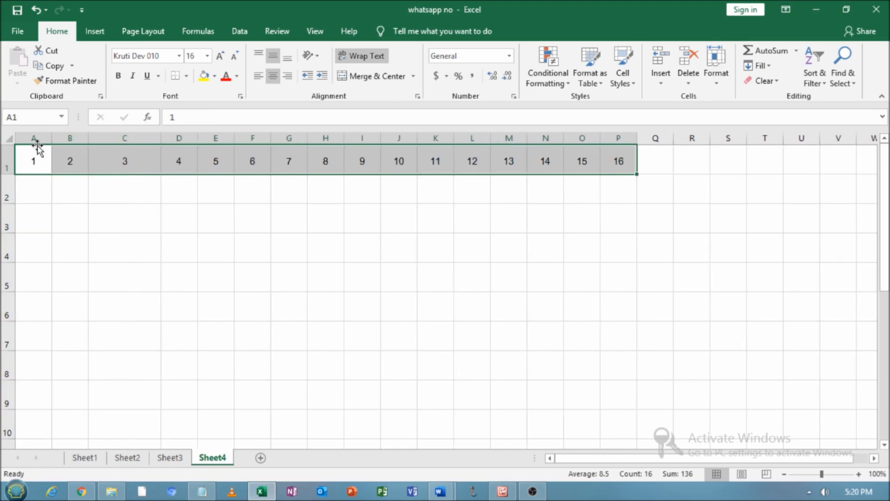
{"action": "left_click", "coordinate": [9, 138]}
{"action": "left_click_drag", "start_coordinate": [89, 144], "coordinate": [122, 144]}
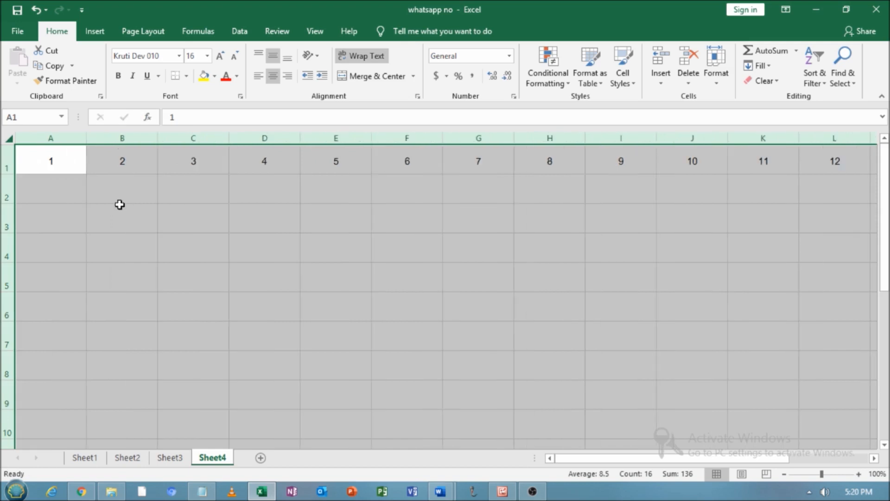
Enter the headings कमांक, अशासकीय शाला का नाम, डाइस कोड and स्कूल आई डी in A2:D2, and start E2 with शाला से ग्राम.
{"action": "left_click", "coordinate": [62, 191]}
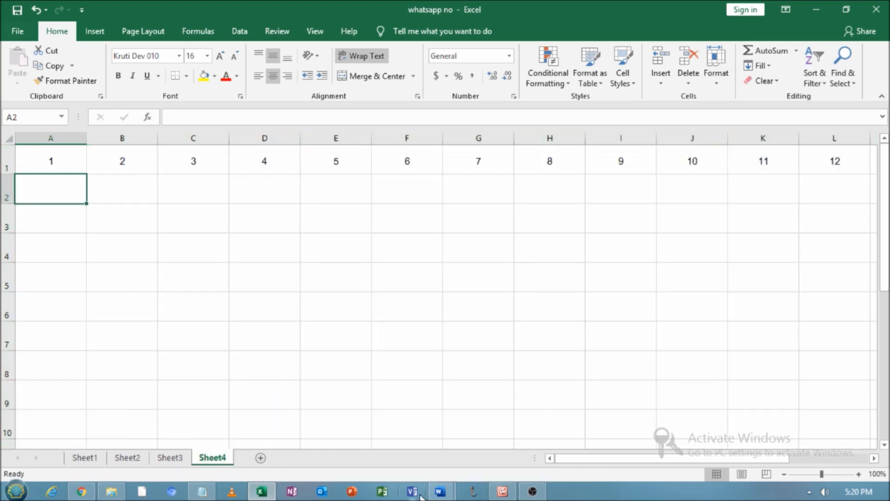
{"action": "mouse_move", "coordinate": [452, 492]}
{"action": "left_click", "coordinate": [417, 422]}
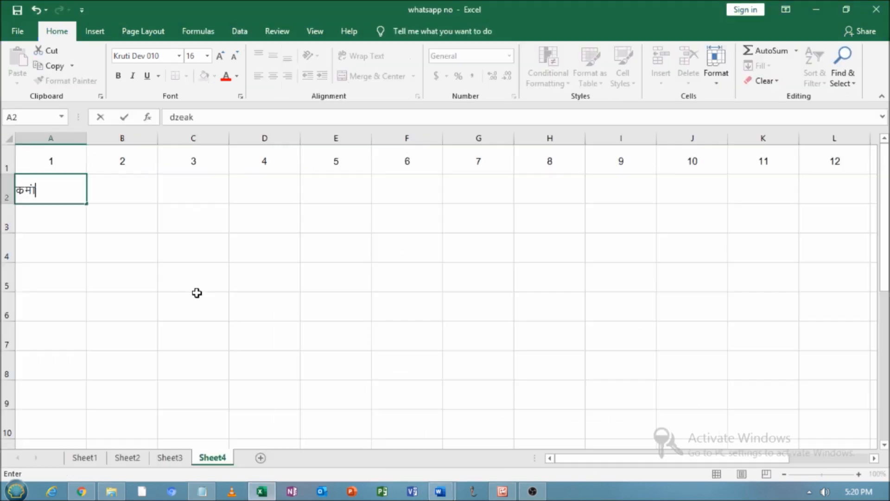
{"action": "type", "text": "dzeakd"}
{"action": "key", "text": "Tab"}
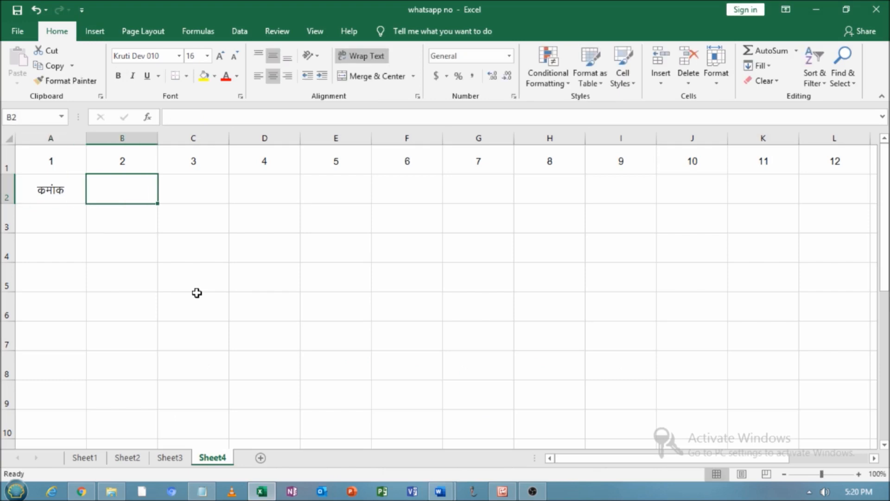
{"action": "type", "text": "v'k"}
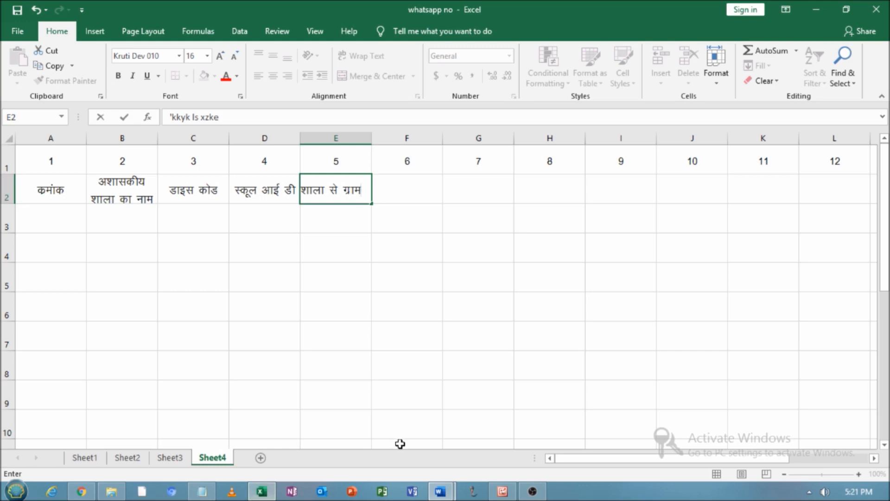
Check the fifth heading in the Word table and complete the heading in E2 as शाला से ग्राम वार्ड पडोस की सीमा.
{"action": "left_click", "coordinate": [441, 491]}
{"action": "left_click", "coordinate": [400, 421]}
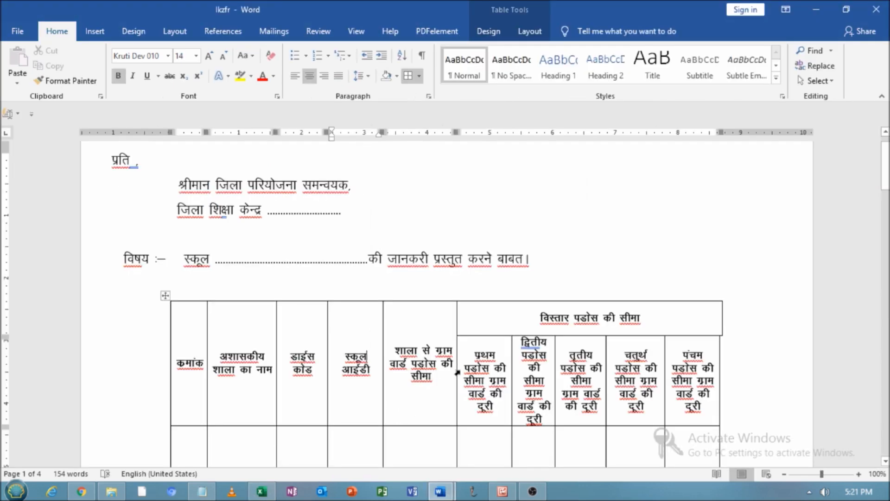
{"action": "left_click", "coordinate": [269, 495]}
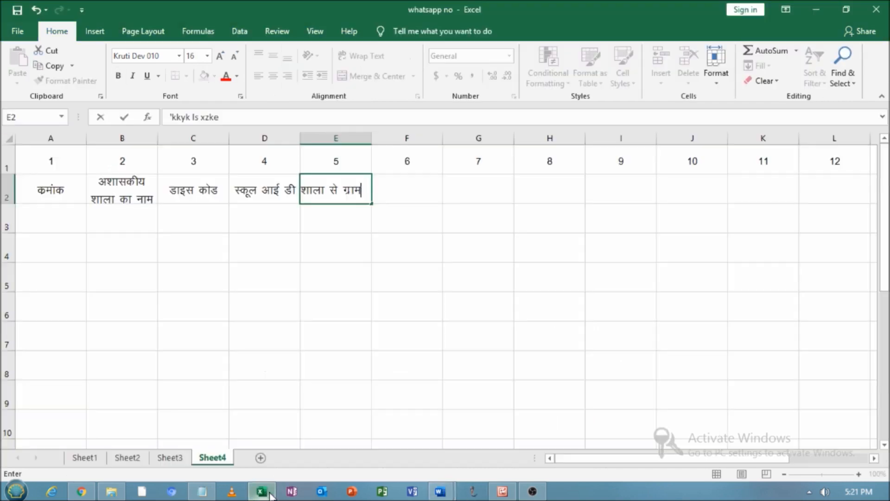
{"action": "type", "text": "okM"}
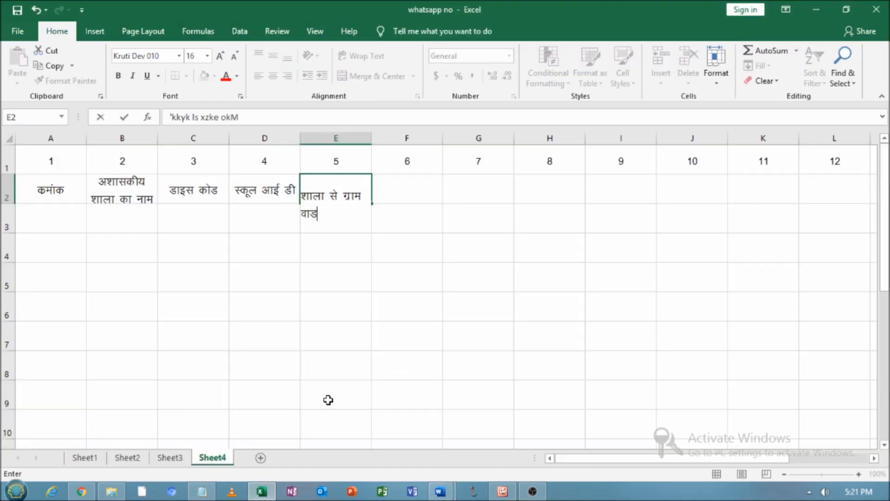
{"action": "type", "text": "Z IkM▒"}
{"action": "key", "text": "BackSpace"}
{"action": "type", "text": "+ksl dh lhek"}
{"action": "key", "text": "Return"}
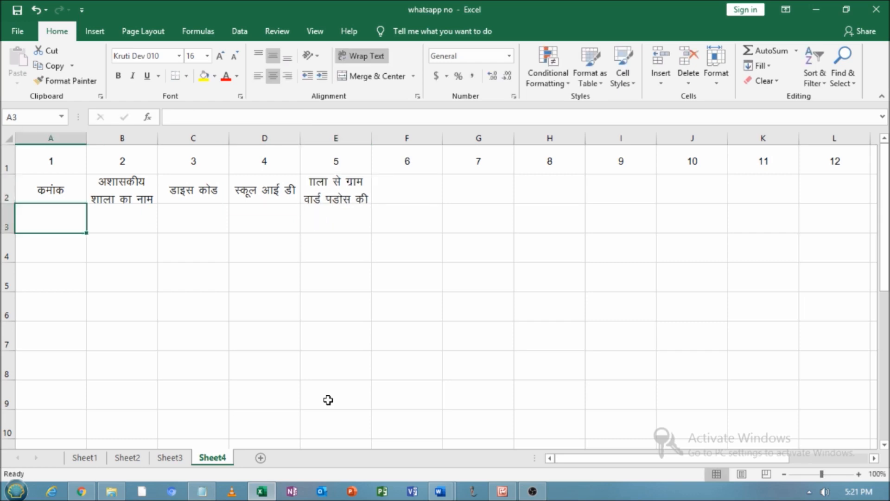
Correct the start of the heading in E2 so it begins with शाला, and widen column E to fit the heading on two lines.
{"action": "double_click", "coordinate": [310, 187]}
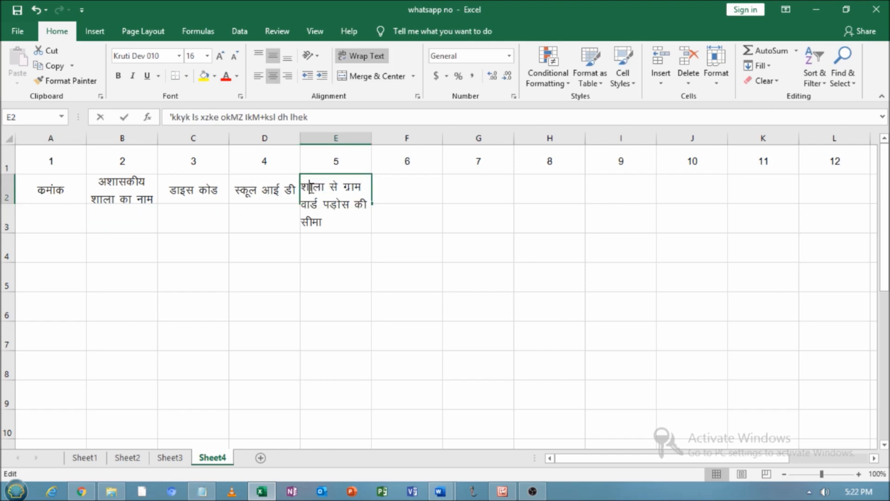
{"action": "left_click", "coordinate": [403, 229]}
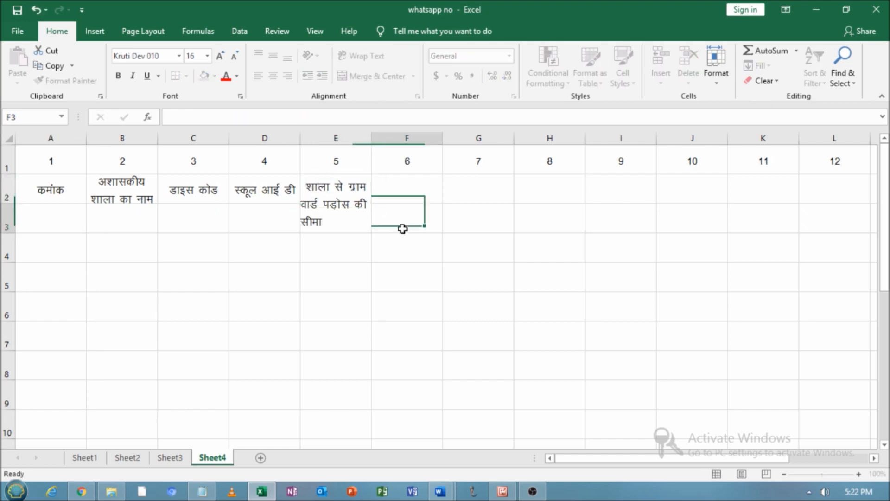
{"action": "left_click_drag", "start_coordinate": [374, 134], "coordinate": [408, 141]}
{"action": "left_click", "coordinate": [516, 257]}
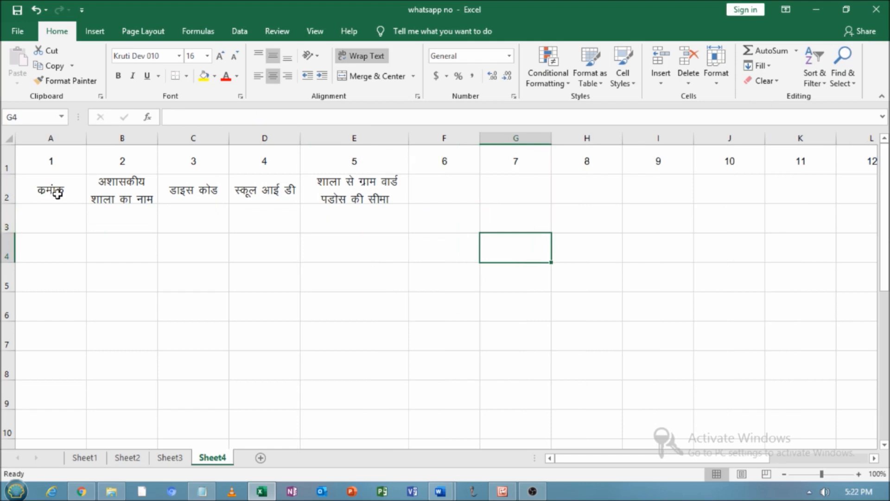
Merge and center F2:J2, and merge each heading in columns A to E across rows 2 and 3.
{"action": "left_click_drag", "start_coordinate": [447, 186], "coordinate": [719, 193]}
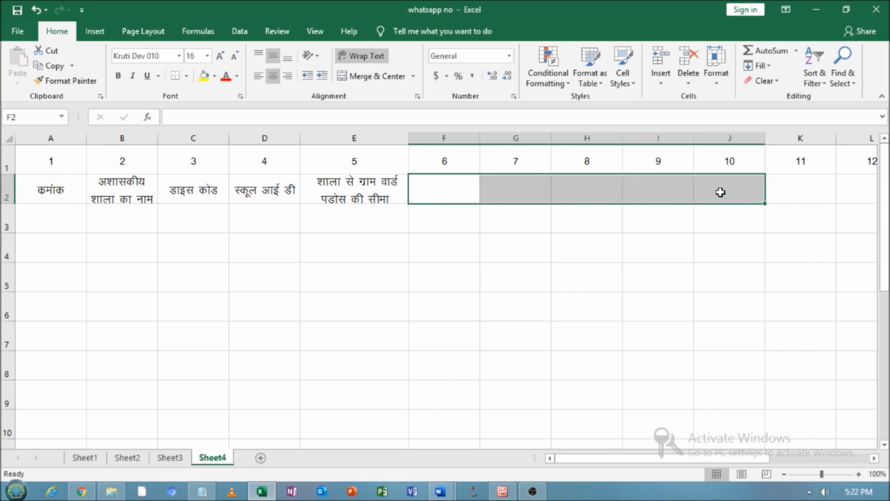
{"action": "left_click", "coordinate": [379, 79]}
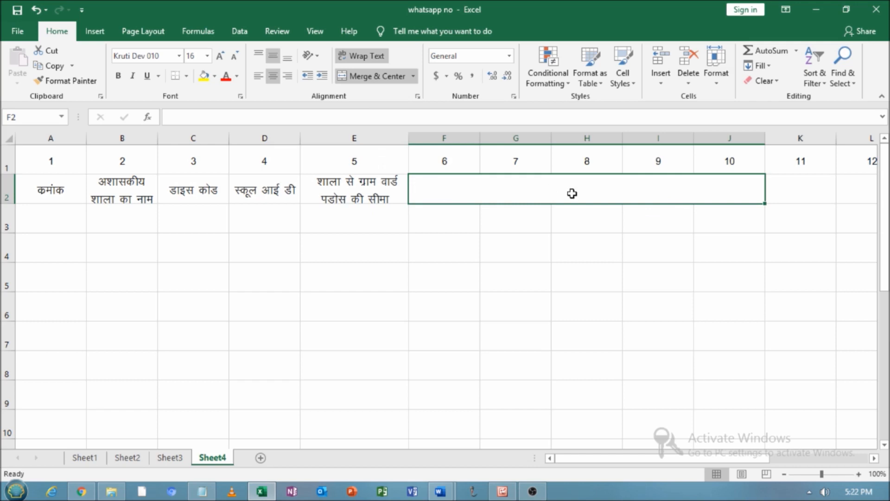
{"action": "left_click_drag", "start_coordinate": [40, 190], "coordinate": [42, 215]}
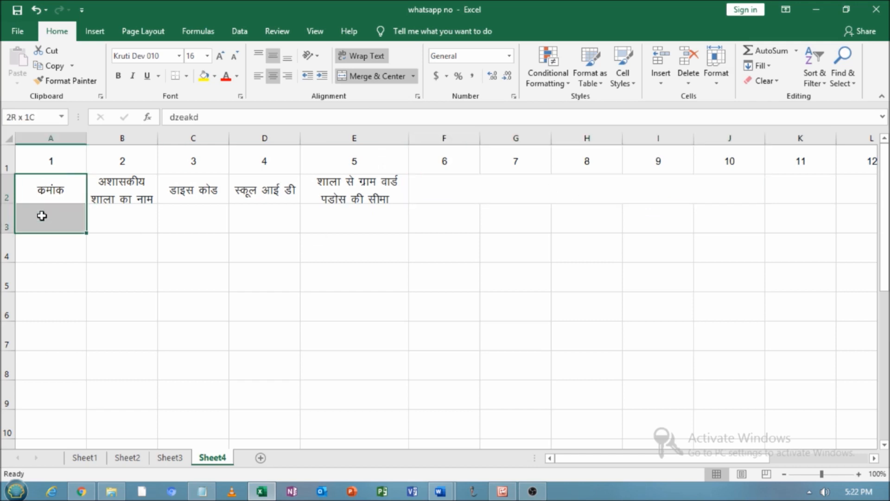
{"action": "left_click", "coordinate": [380, 77]}
{"action": "left_click", "coordinate": [118, 198]}
{"action": "left_click_drag", "start_coordinate": [118, 199], "coordinate": [117, 222]}
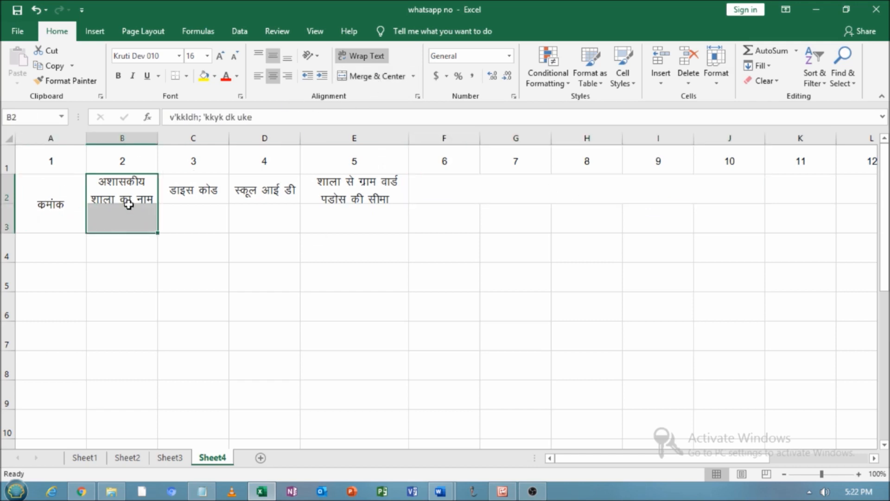
{"action": "left_click", "coordinate": [377, 76]}
{"action": "left_click_drag", "start_coordinate": [173, 203], "coordinate": [178, 209]}
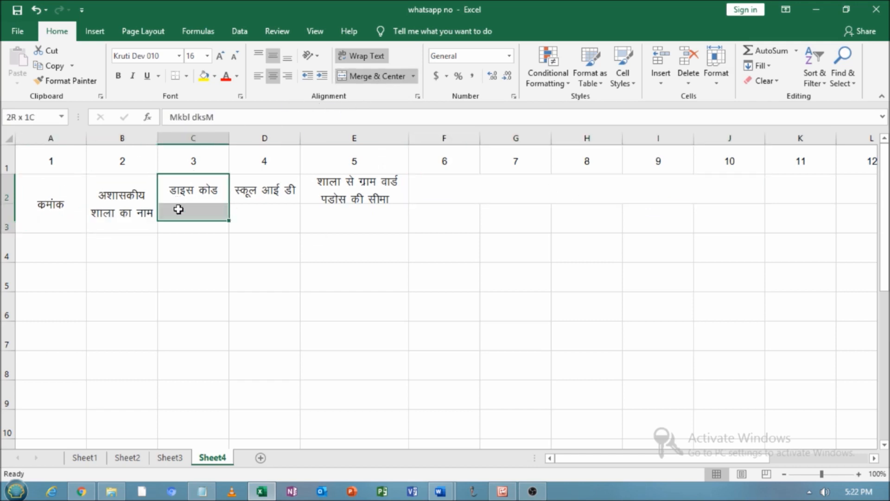
{"action": "left_click", "coordinate": [377, 76]}
{"action": "left_click_drag", "start_coordinate": [258, 197], "coordinate": [260, 216]}
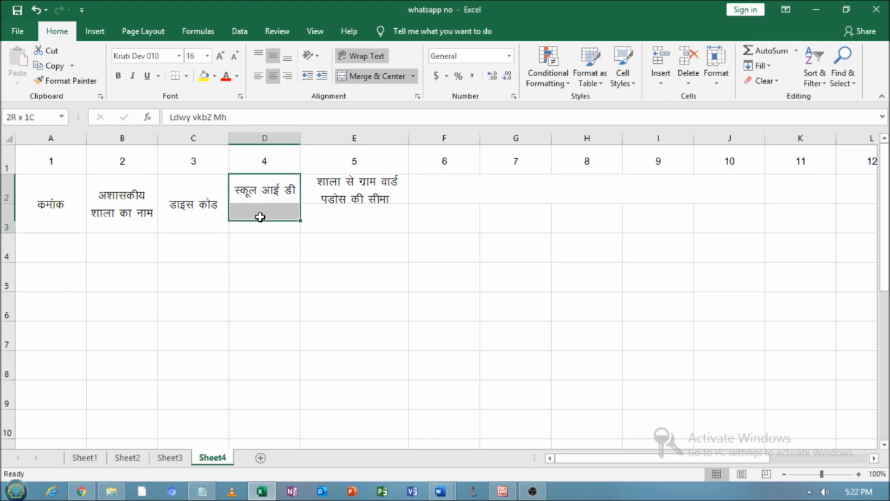
{"action": "left_click", "coordinate": [376, 77]}
{"action": "left_click_drag", "start_coordinate": [336, 202], "coordinate": [336, 217]}
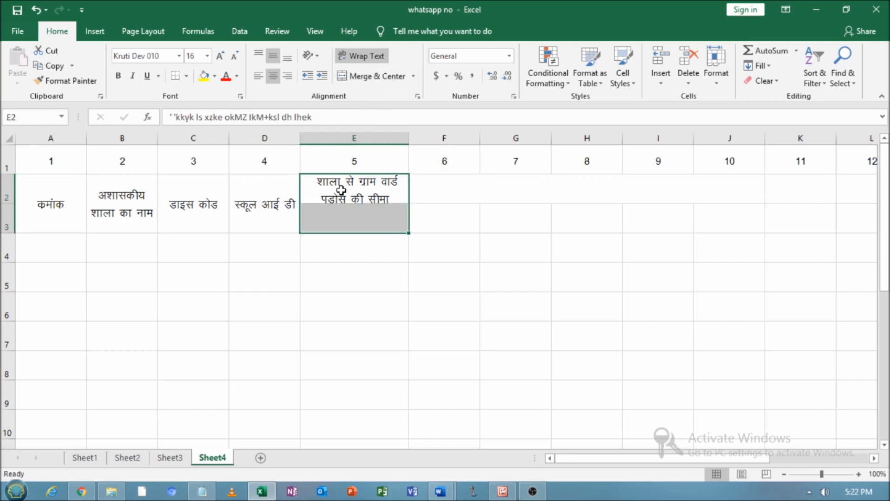
{"action": "left_click", "coordinate": [374, 77]}
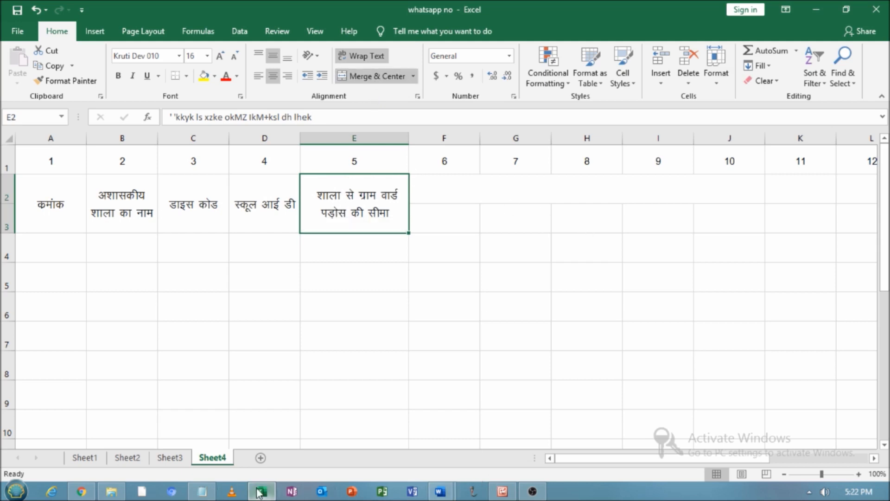
Copy the group heading विस्तार पडोस की सीमा from the table in the Ikzfr Word document into merged cell F2:J2 in Excel.
{"action": "mouse_move", "coordinate": [262, 492]}
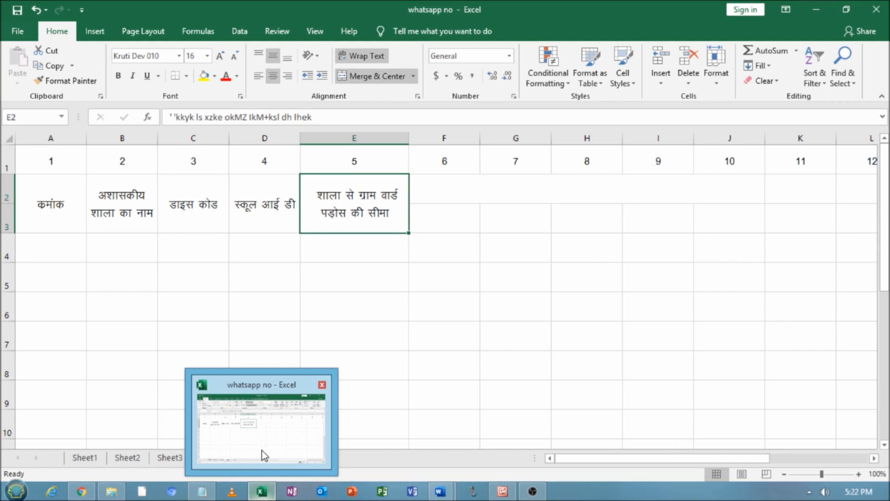
{"action": "mouse_move", "coordinate": [440, 492]}
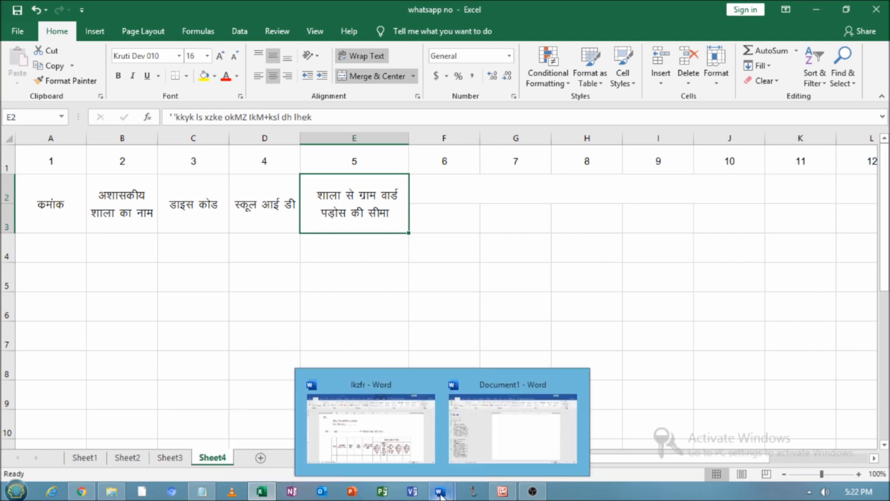
{"action": "left_click", "coordinate": [375, 437]}
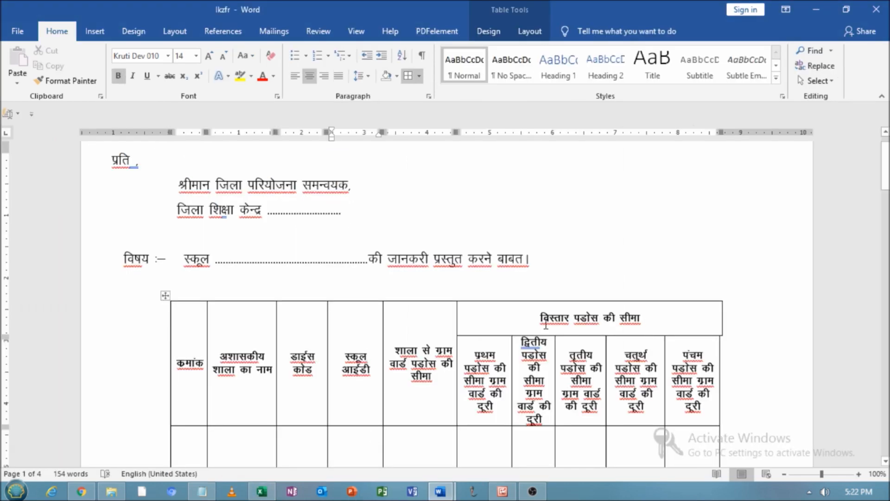
{"action": "left_click_drag", "start_coordinate": [538, 317], "coordinate": [685, 314]}
{"action": "key", "text": "ctrl+c"}
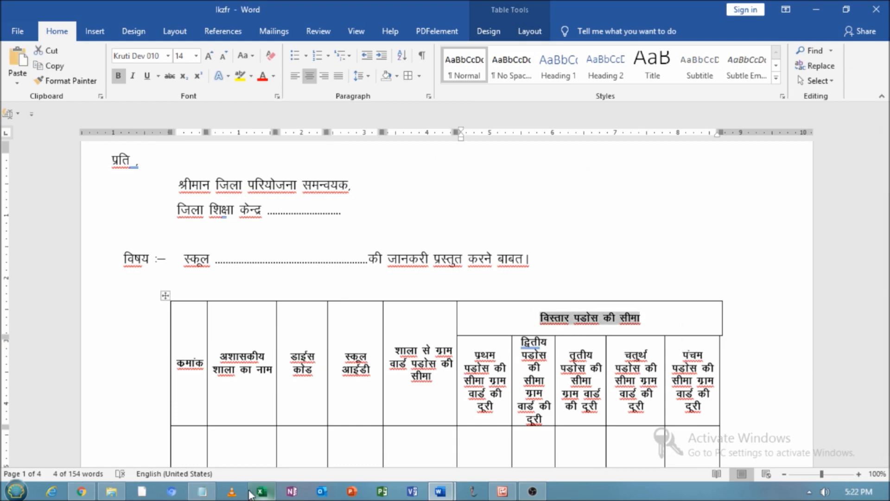
{"action": "left_click", "coordinate": [262, 491]}
{"action": "left_click", "coordinate": [495, 185]}
{"action": "double_click", "coordinate": [495, 185]}
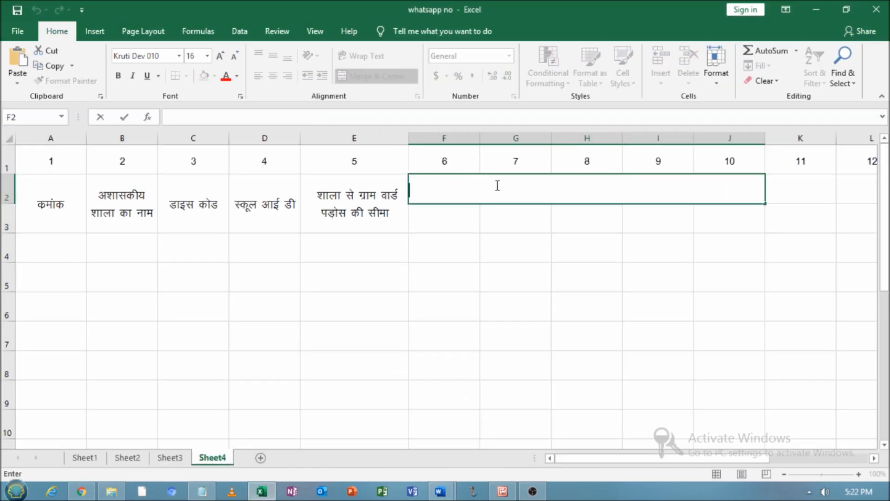
{"action": "key", "text": "ctrl+v"}
{"action": "left_click", "coordinate": [497, 225]}
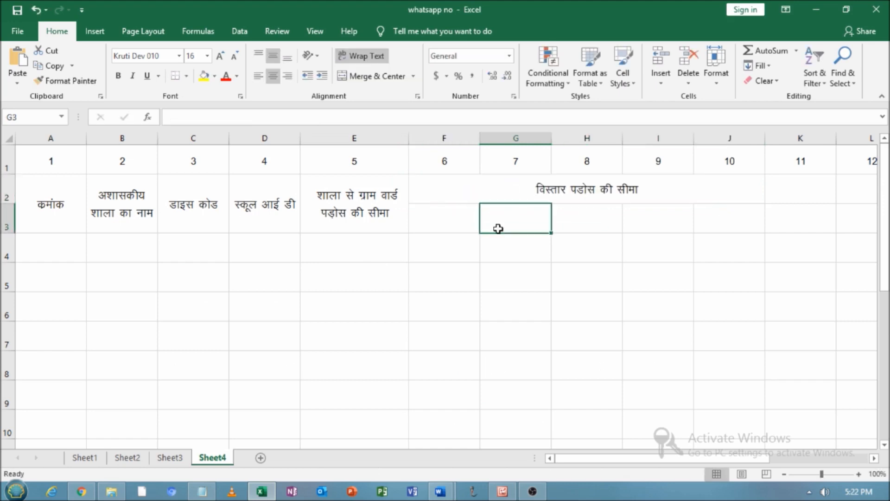
Copy the five sub-headings under विस्तार पडोस की सीमा in the Word table and paste them into F3:I3 in Excel.
{"action": "mouse_move", "coordinate": [440, 494]}
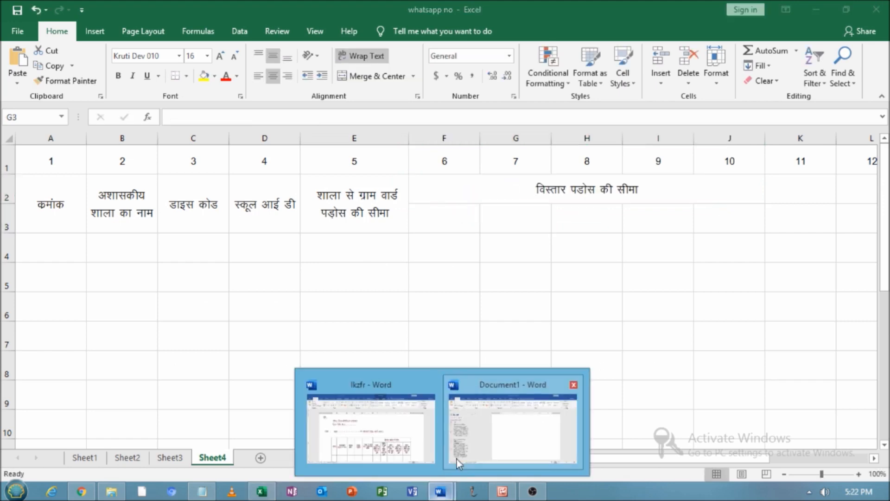
{"action": "left_click", "coordinate": [417, 445]}
{"action": "left_click_drag", "start_coordinate": [473, 357], "coordinate": [679, 401]}
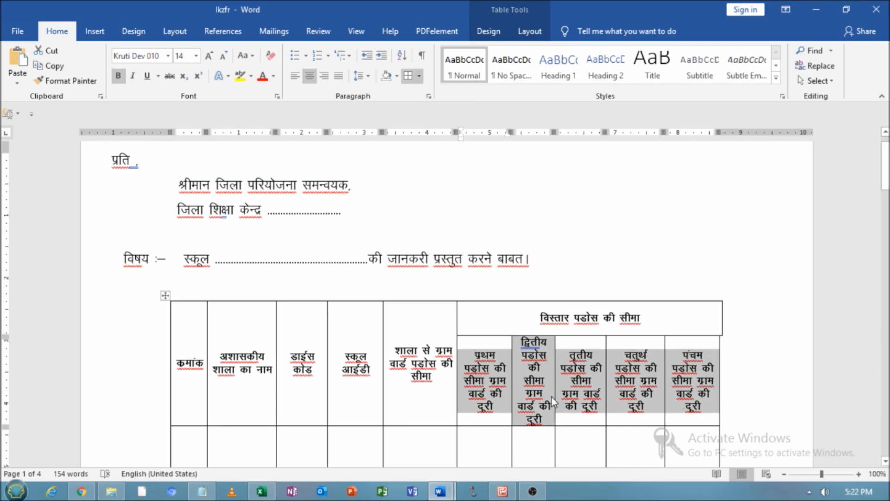
{"action": "left_click", "coordinate": [100, 96]}
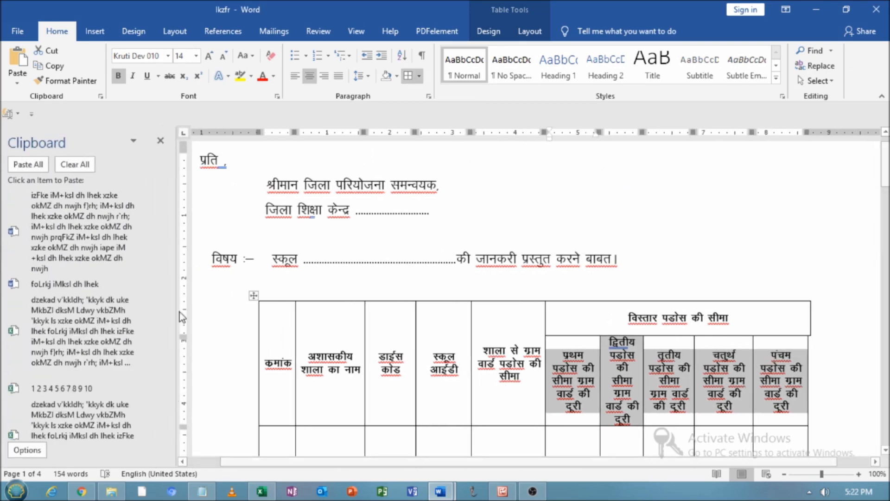
{"action": "left_click", "coordinate": [160, 140]}
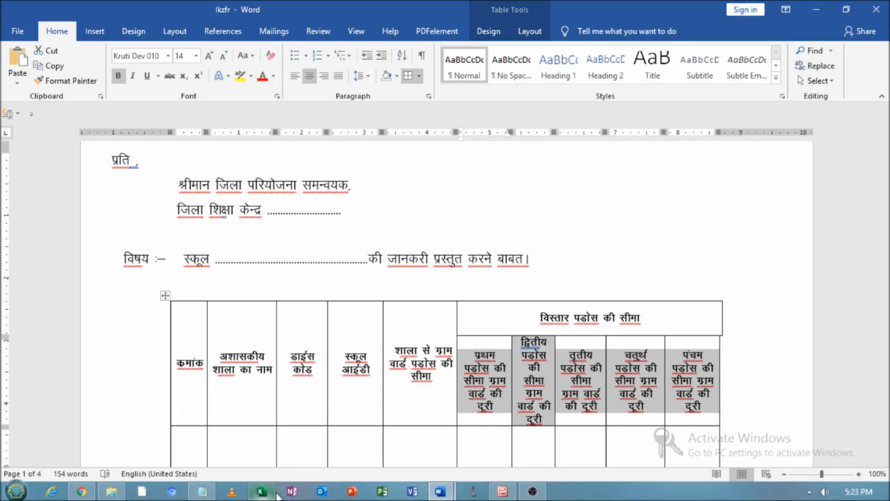
{"action": "left_click", "coordinate": [261, 491]}
{"action": "left_click", "coordinate": [444, 220]}
{"action": "left_click_drag", "start_coordinate": [444, 220], "coordinate": [670, 220]}
{"action": "key", "text": "ctrl+v"}
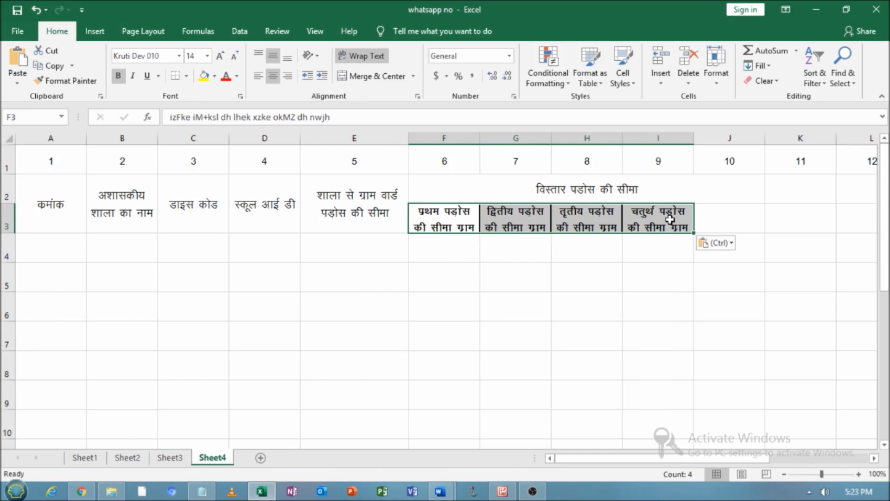
Duplicate the चतुर्थ sub-heading from I3 into J3 and replace its first word with पंचम.
{"action": "left_click", "coordinate": [712, 220]}
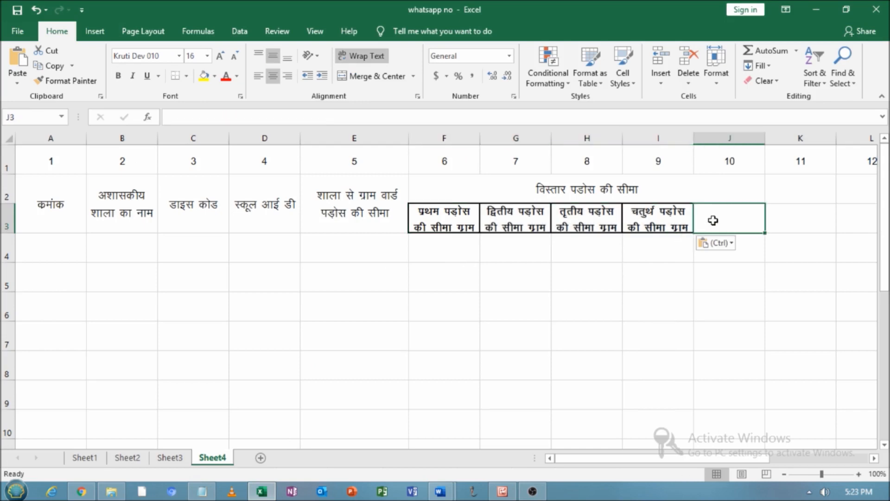
{"action": "left_click", "coordinate": [680, 220]}
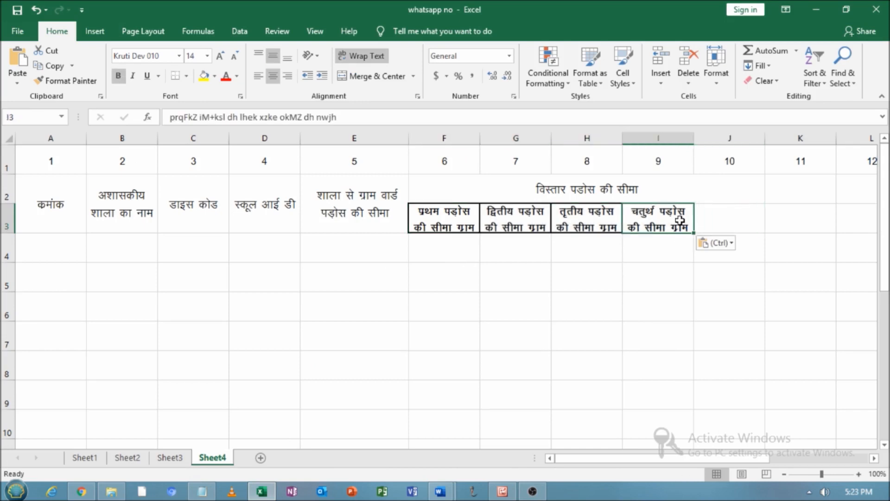
{"action": "key", "text": "ctrl+c"}
{"action": "left_click", "coordinate": [720, 216]}
{"action": "key", "text": "ctrl+v"}
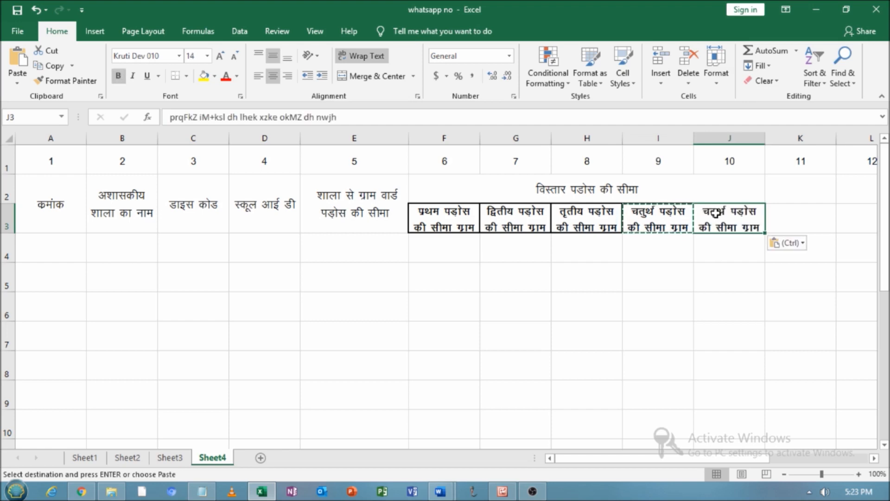
{"action": "double_click", "coordinate": [716, 214]}
{"action": "left_click_drag", "start_coordinate": [721, 214], "coordinate": [687, 212]}
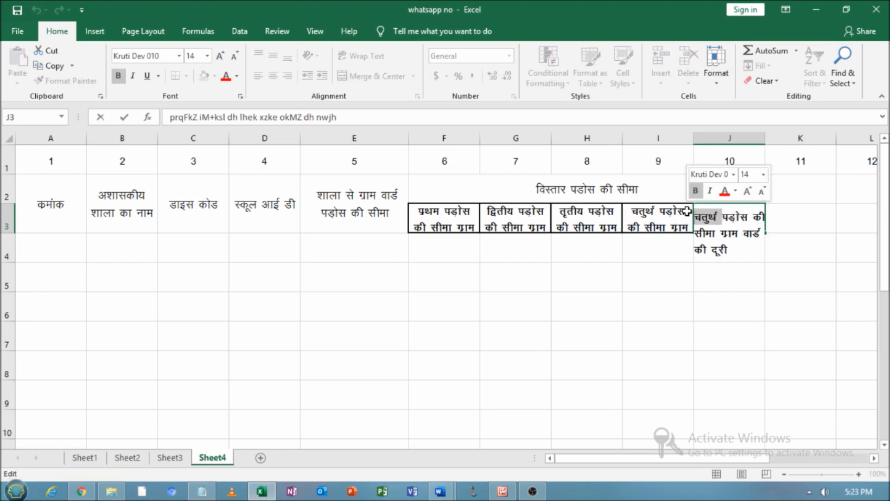
{"action": "type", "text": "iap"}
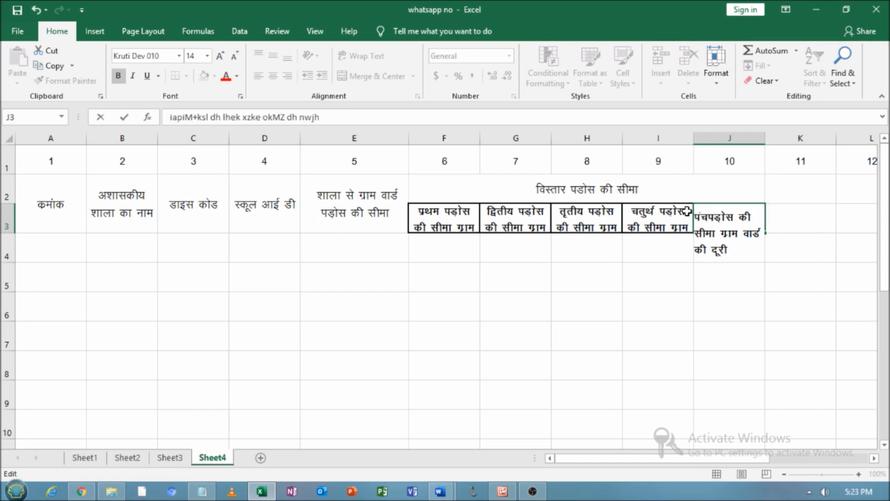
{"action": "type", "text": "e"}
{"action": "key", "text": "Return"}
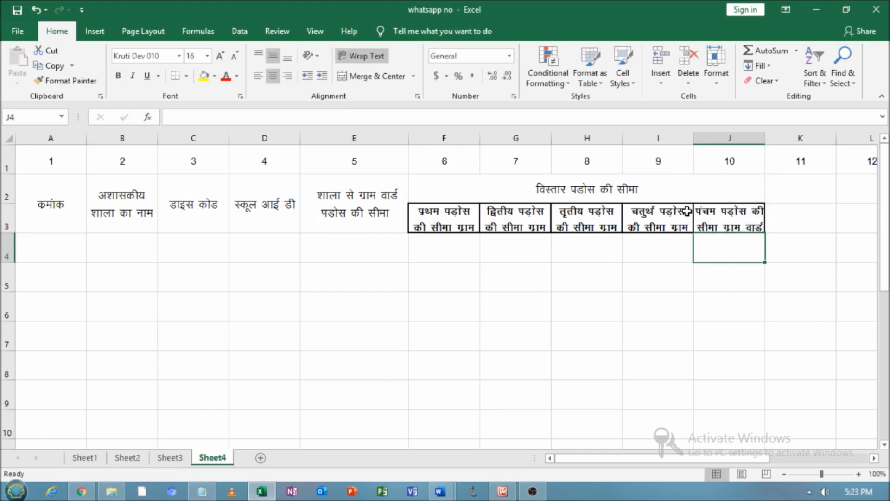
Make row 3 tall enough for three lines of text and bold the headings in A2:J3.
{"action": "left_click_drag", "start_coordinate": [13, 231], "coordinate": [18, 274]}
{"action": "left_click", "coordinate": [559, 298]}
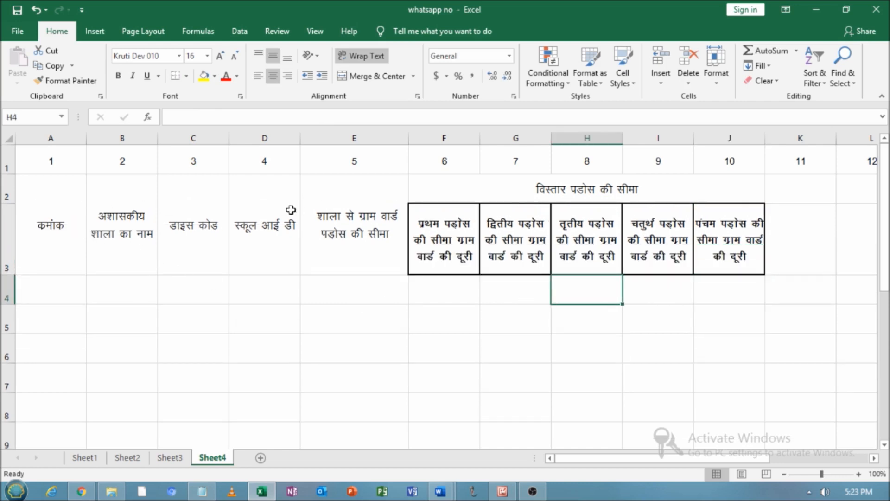
{"action": "left_click_drag", "start_coordinate": [45, 207], "coordinate": [705, 214]}
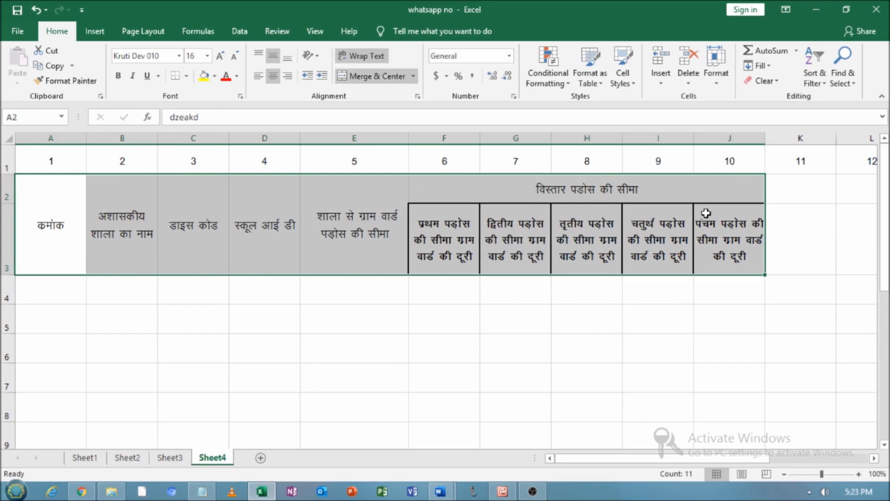
{"action": "left_click", "coordinate": [119, 77]}
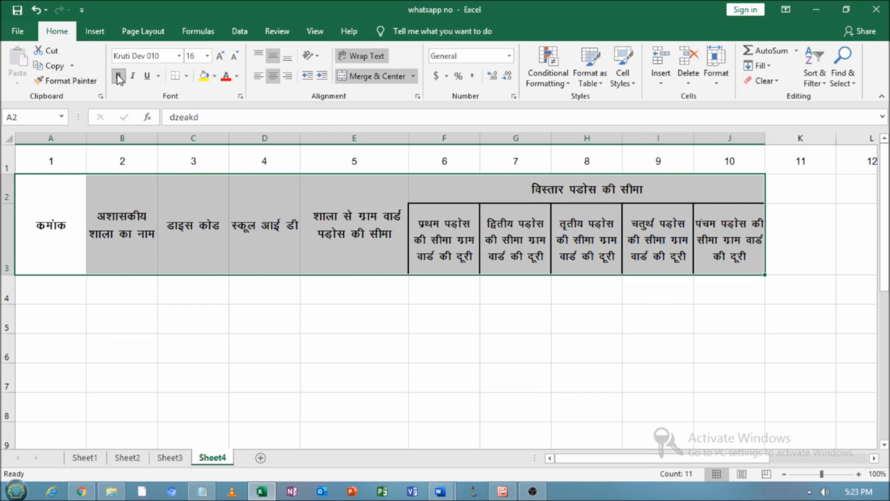
{"action": "left_click", "coordinate": [452, 342]}
Apply all borders to the table range A2:J4.
{"action": "left_click_drag", "start_coordinate": [63, 201], "coordinate": [609, 306]}
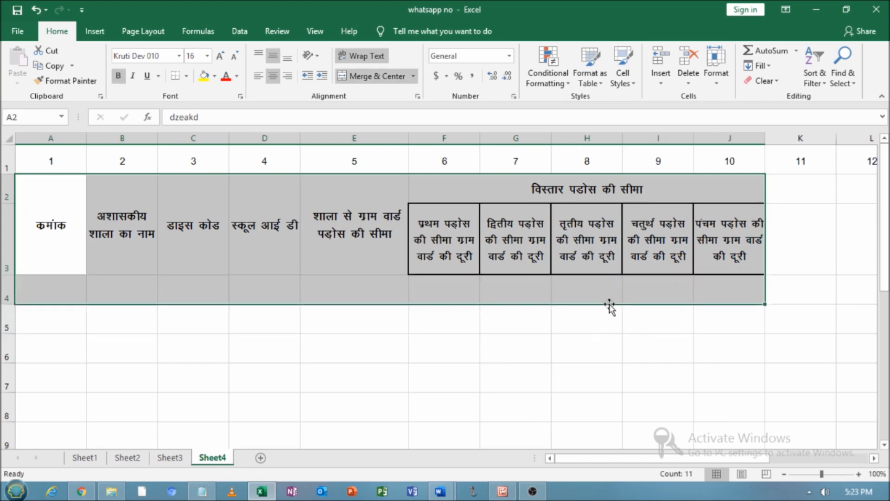
{"action": "left_click", "coordinate": [188, 77]}
{"action": "left_click", "coordinate": [211, 193]}
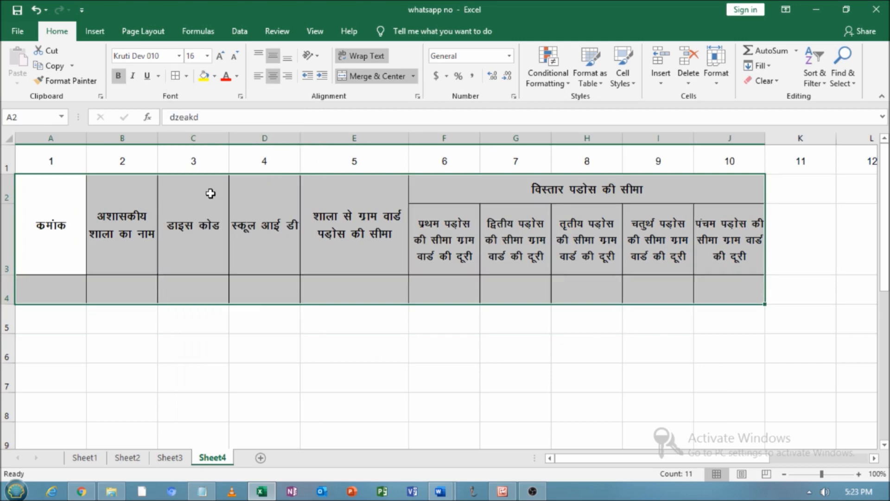
{"action": "left_click", "coordinate": [465, 367]}
Increase row 4 to nearly four times its height, and narrow columns A and B to suit their headings.
{"action": "left_click_drag", "start_coordinate": [7, 304], "coordinate": [7, 386]}
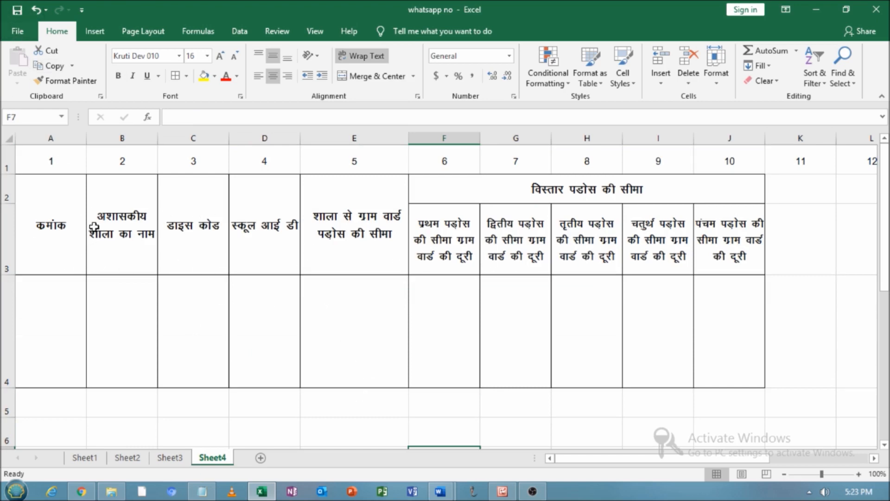
{"action": "left_click_drag", "start_coordinate": [86, 138], "coordinate": [56, 149]}
{"action": "mouse_move", "coordinate": [125, 139]}
{"action": "left_mouse_down"}
{"action": "mouse_move", "coordinate": [94, 158]}
{"action": "mouse_move", "coordinate": [116, 138]}
{"action": "left_mouse_up"}
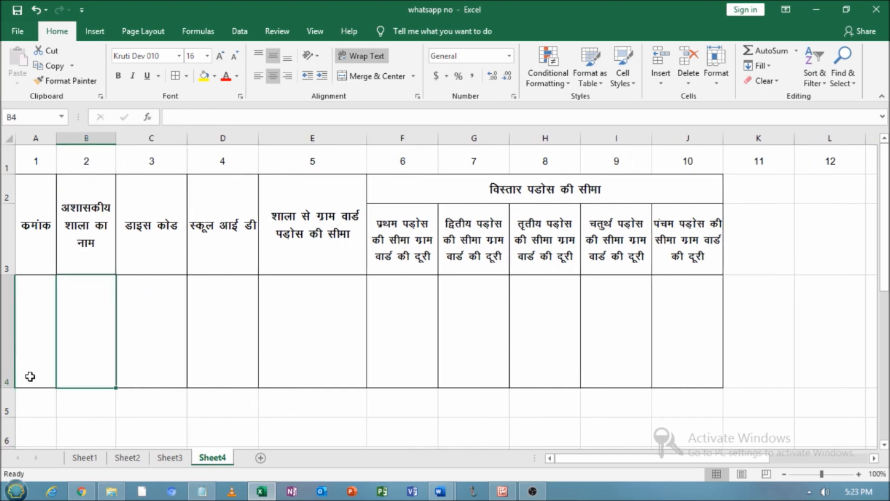
Increase the height of row 4 to about one and a half times its size.
{"action": "left_click", "coordinate": [9, 385]}
{"action": "left_click", "coordinate": [127, 354]}
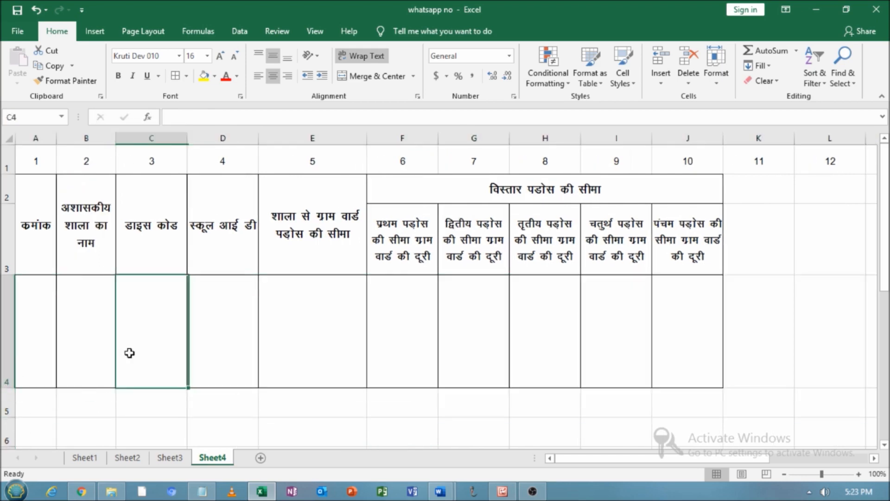
{"action": "left_click", "coordinate": [12, 385]}
{"action": "left_click_drag", "start_coordinate": [13, 384], "coordinate": [9, 447]}
Enter पब्लिक स्कूल in cell B4, under the school name heading, as "ifCyd Ldwy" in Kruti Dev 010.
{"action": "left_click", "coordinate": [103, 341]}
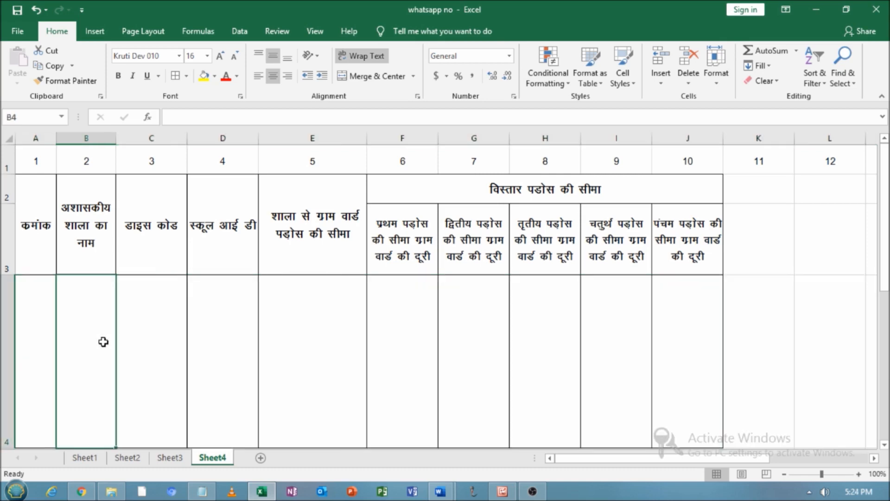
{"action": "type", "text": "ifCyd Ldwy"}
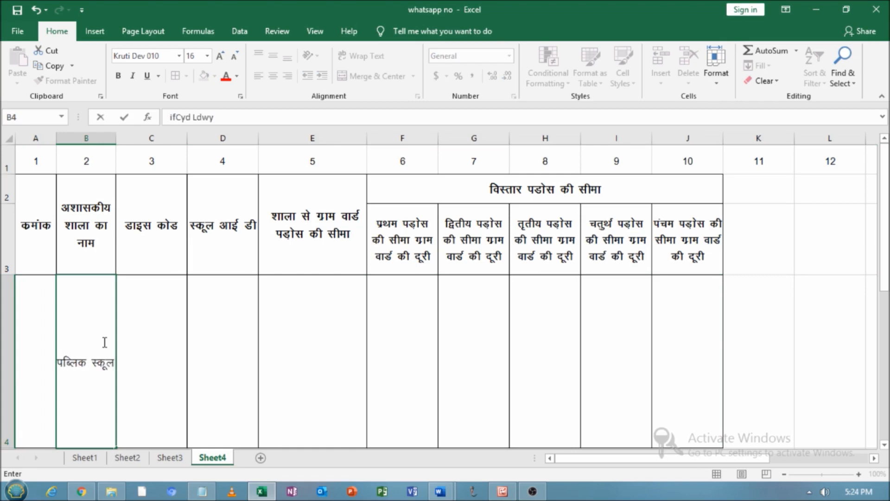
{"action": "key", "text": "Return"}
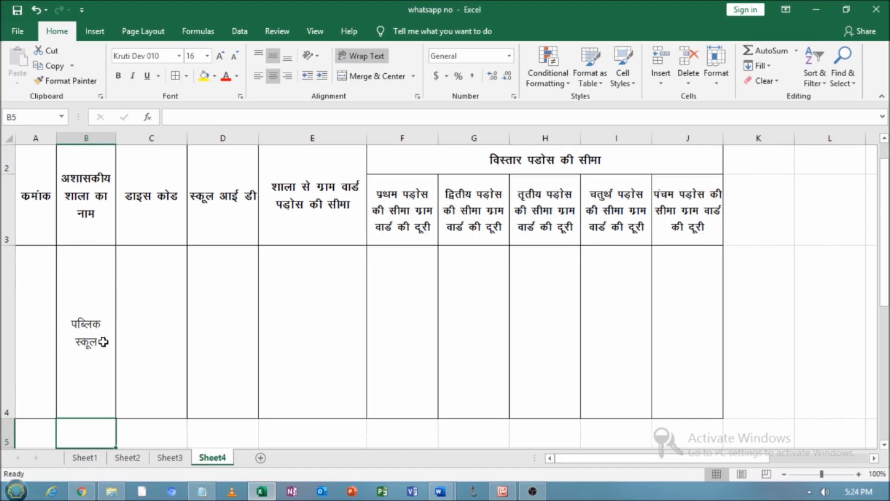
Set the text orientation of cell B4 to 90 degrees.
{"action": "right_click", "coordinate": [77, 332]}
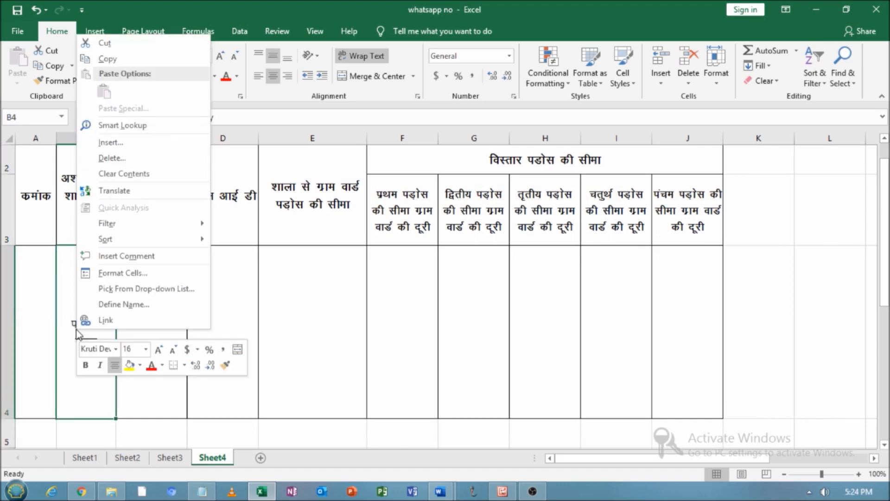
{"action": "left_click", "coordinate": [135, 278]}
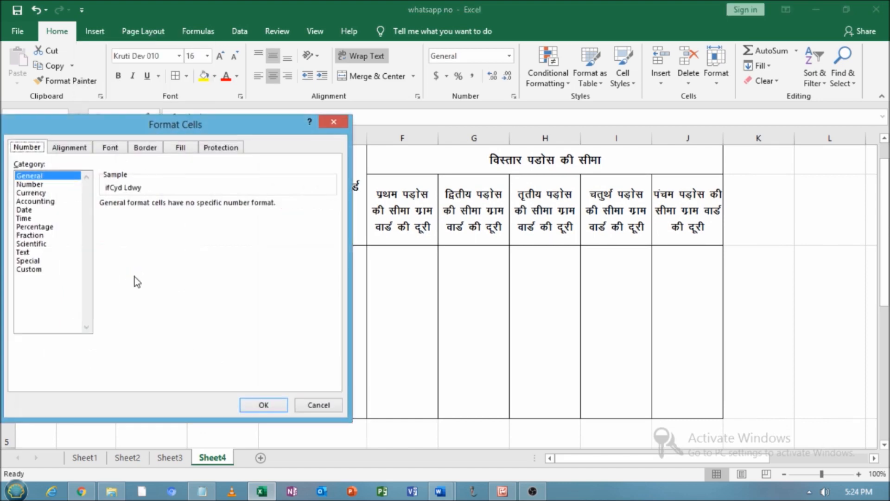
{"action": "left_click", "coordinate": [70, 148]}
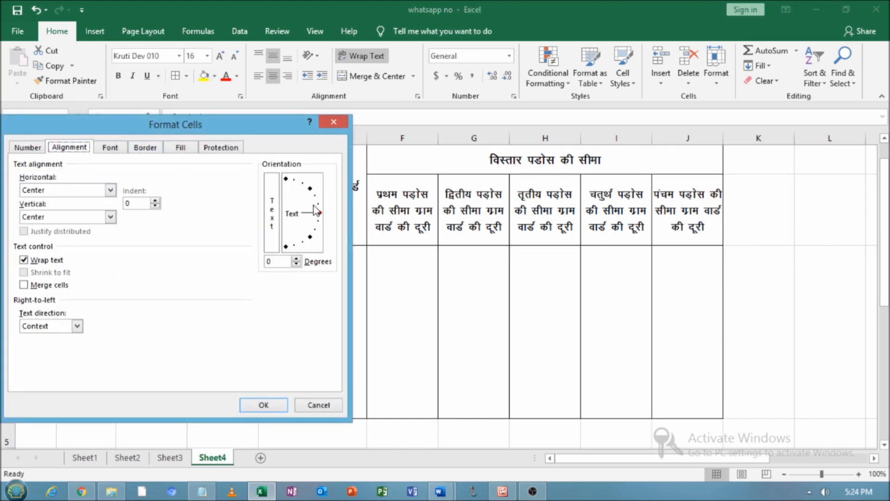
{"action": "left_click_drag", "start_coordinate": [320, 214], "coordinate": [285, 189]}
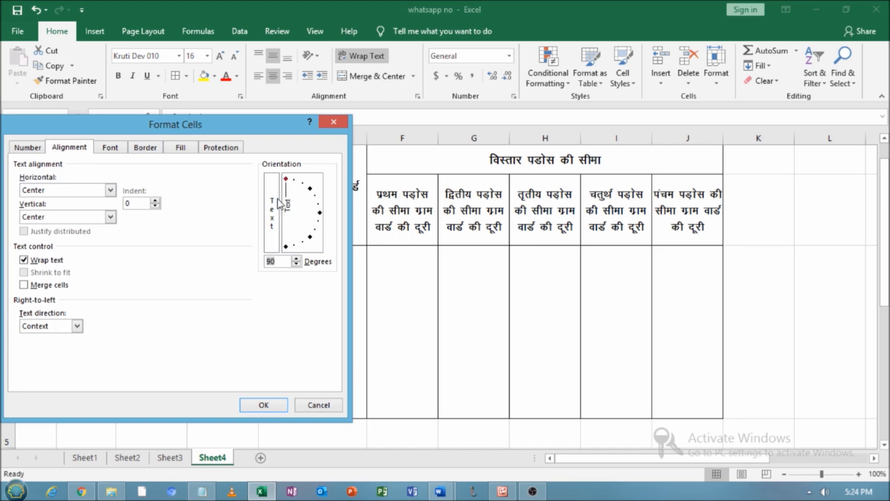
{"action": "left_click", "coordinate": [264, 404]}
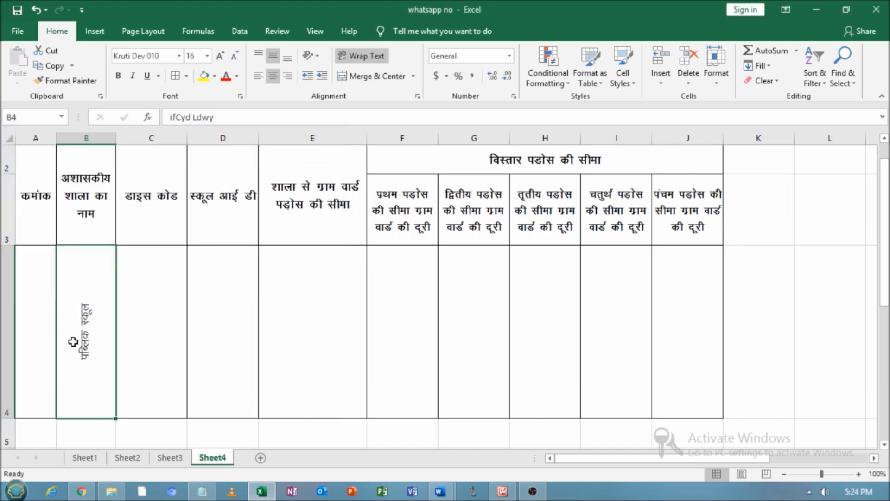
Copy cell B4 into C4:D4 and clear the pasted text, keeping its rotated formatting.
{"action": "right_click", "coordinate": [94, 279]}
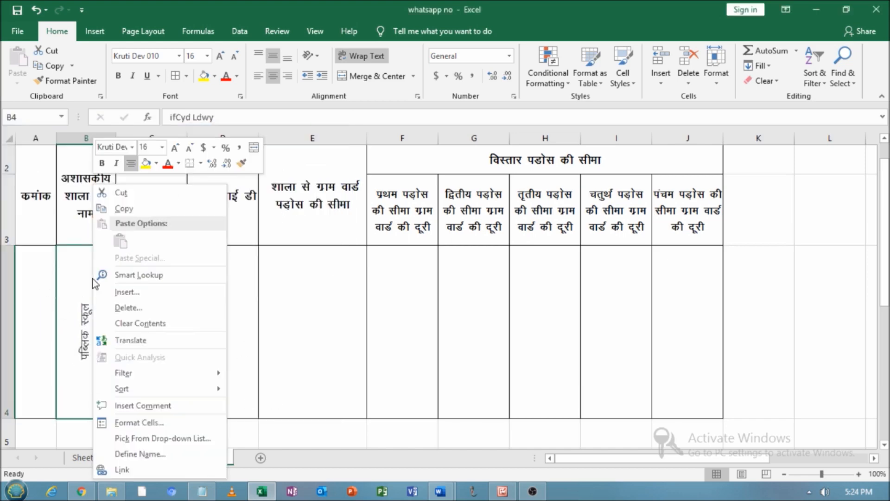
{"action": "left_click", "coordinate": [124, 208]}
{"action": "left_click", "coordinate": [160, 294]}
{"action": "left_click", "coordinate": [200, 295]}
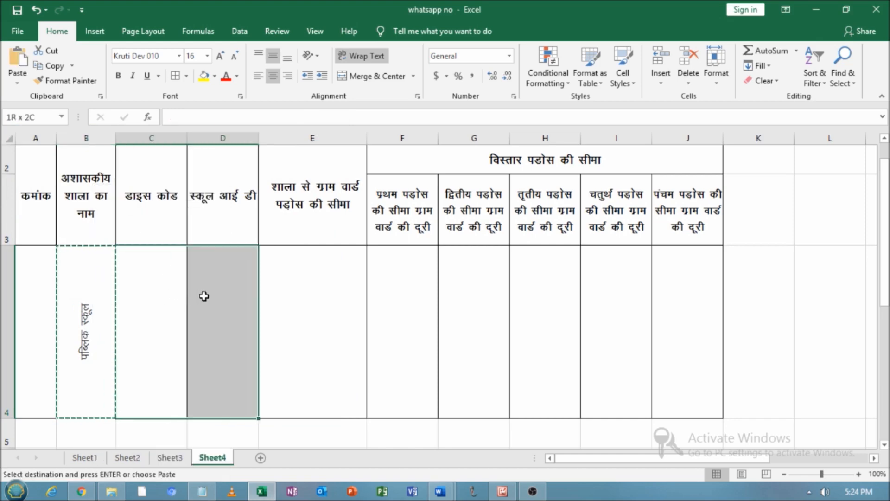
{"action": "right_click", "coordinate": [204, 297]}
{"action": "left_click", "coordinate": [232, 76]}
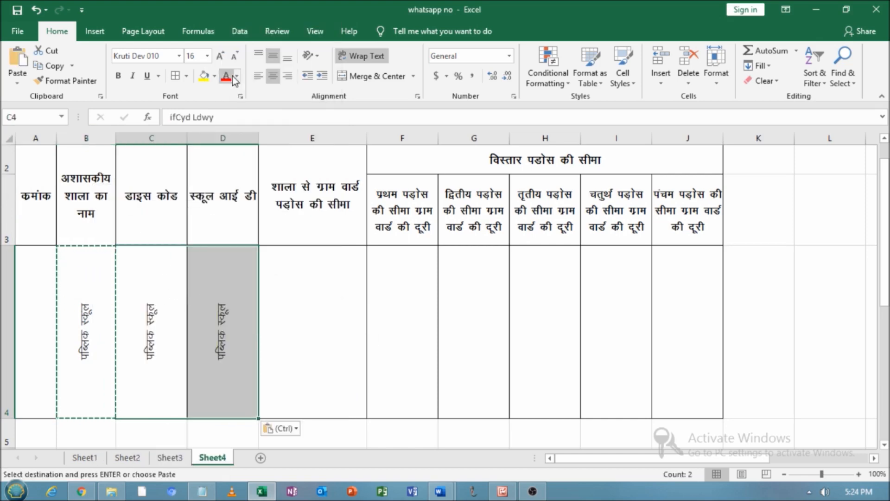
{"action": "left_click_drag", "start_coordinate": [164, 316], "coordinate": [212, 320]}
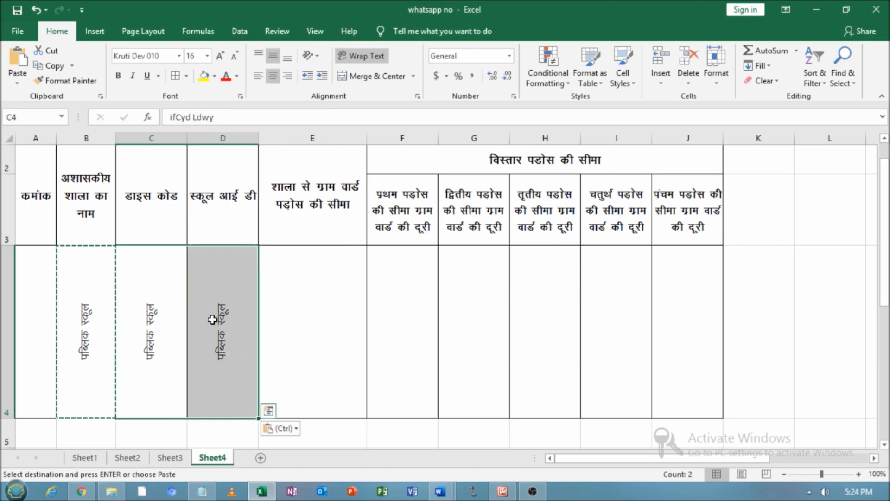
{"action": "key", "text": "Delete"}
Discard the entry begun in C4 and set the font of C4:D4 to Arial.
{"action": "type", "text": "ps"}
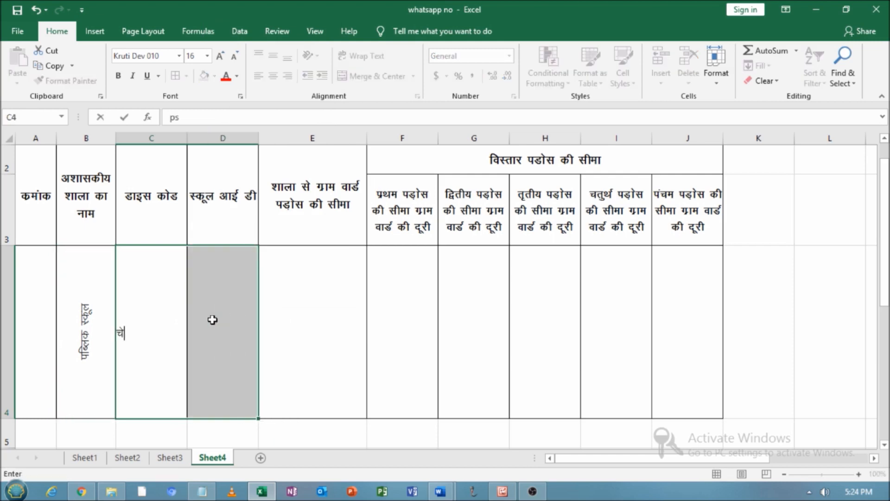
{"action": "left_click", "coordinate": [267, 328]}
{"action": "left_click_drag", "start_coordinate": [184, 329], "coordinate": [198, 328]}
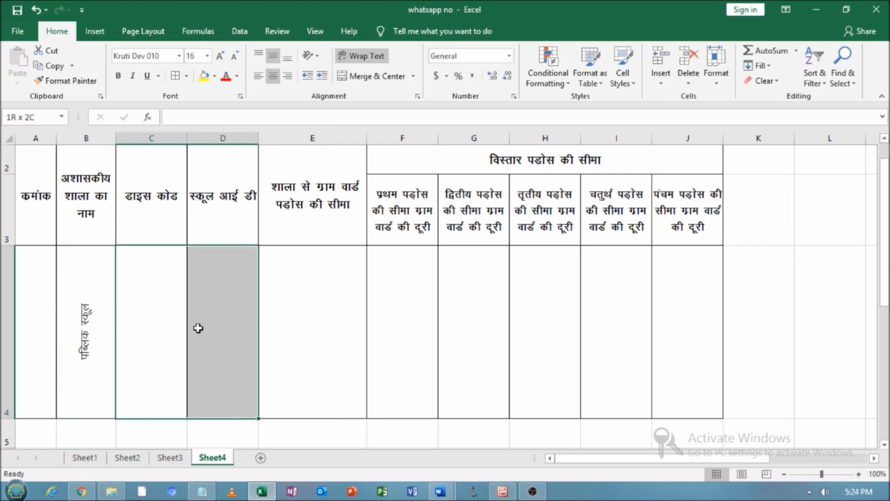
{"action": "left_click", "coordinate": [164, 58]}
{"action": "type", "text": "Ari"}
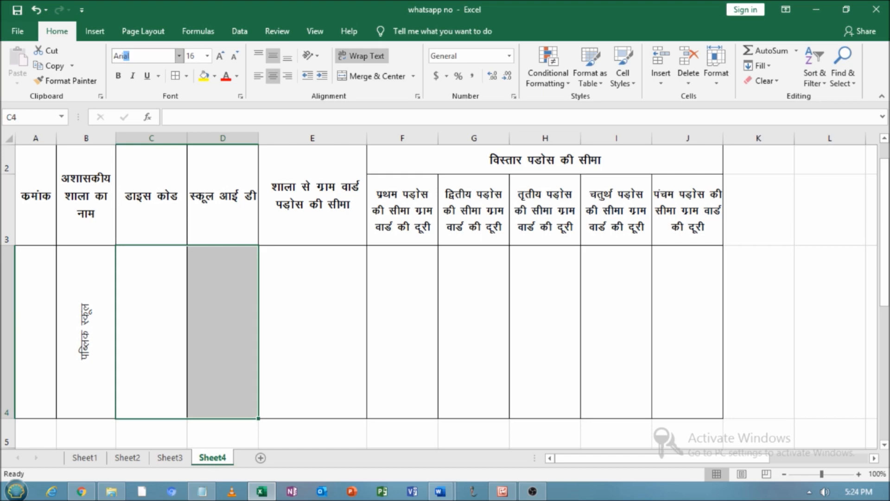
{"action": "left_click", "coordinate": [155, 281]}
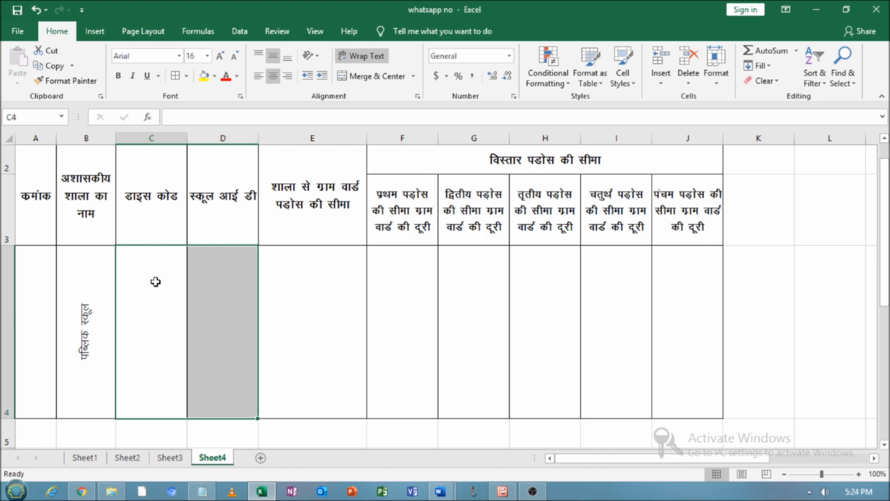
Enter the code PS15246 in cell C4, under the डाइस कोड heading.
{"action": "type", "text": "p"}
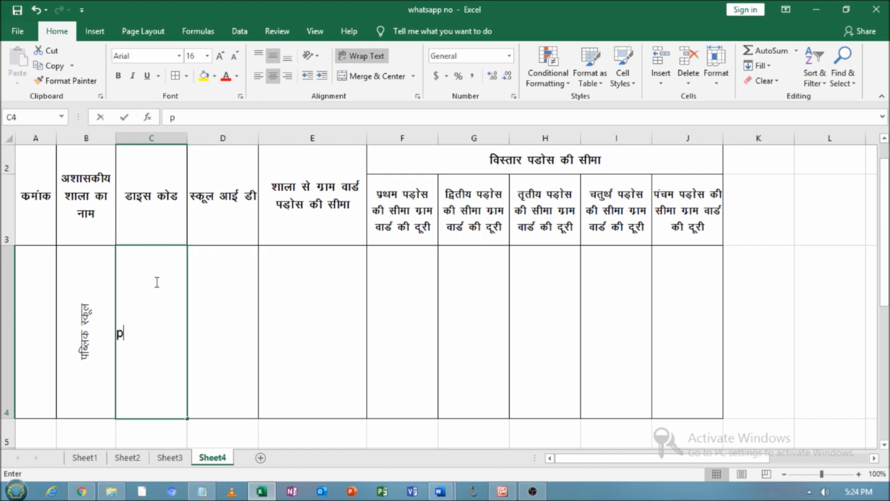
{"action": "key", "text": "BackSpace"}
{"action": "key", "text": "BackSpace"}
{"action": "type", "text": "P"}
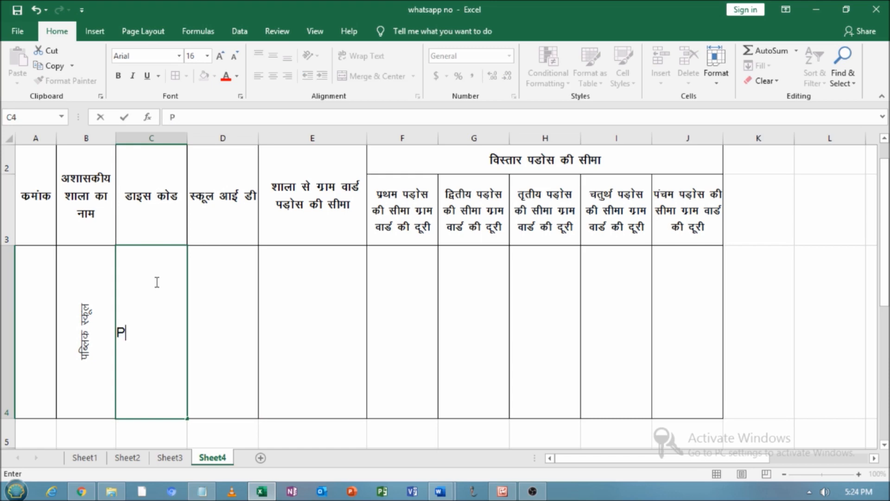
{"action": "type", "text": "S15246"}
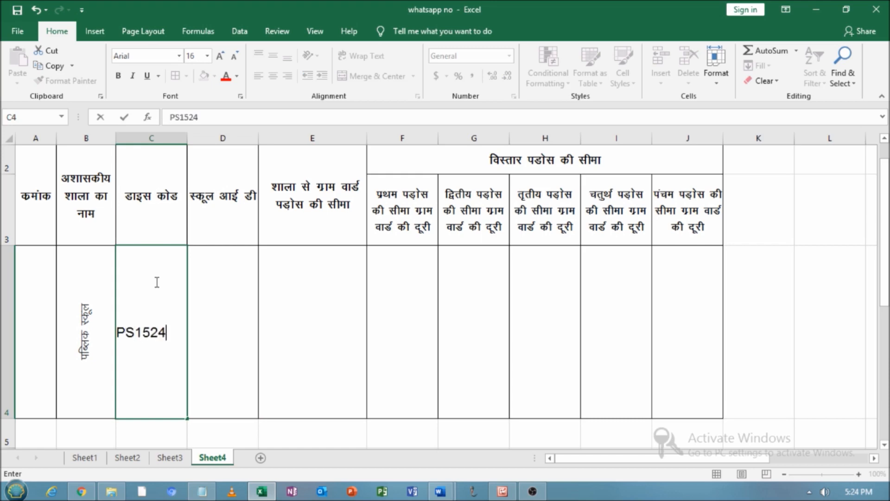
{"action": "key", "text": "Return"}
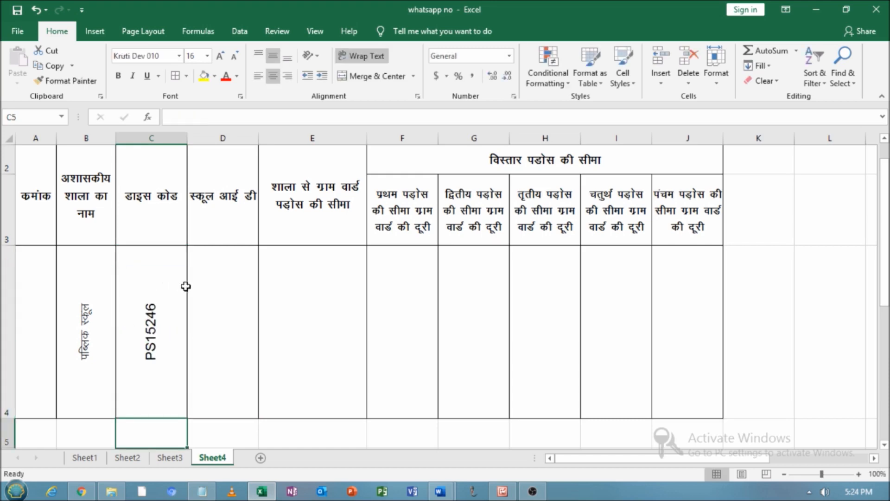
Copy the code from C4 into D4, under the स्कूल आई डी heading.
{"action": "left_click", "coordinate": [213, 291]}
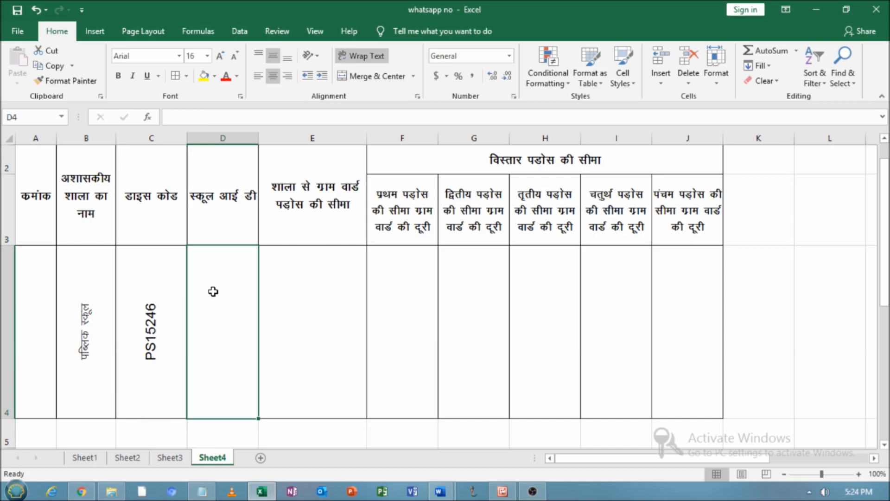
{"action": "left_click", "coordinate": [152, 321]}
{"action": "key", "text": "ctrl+c"}
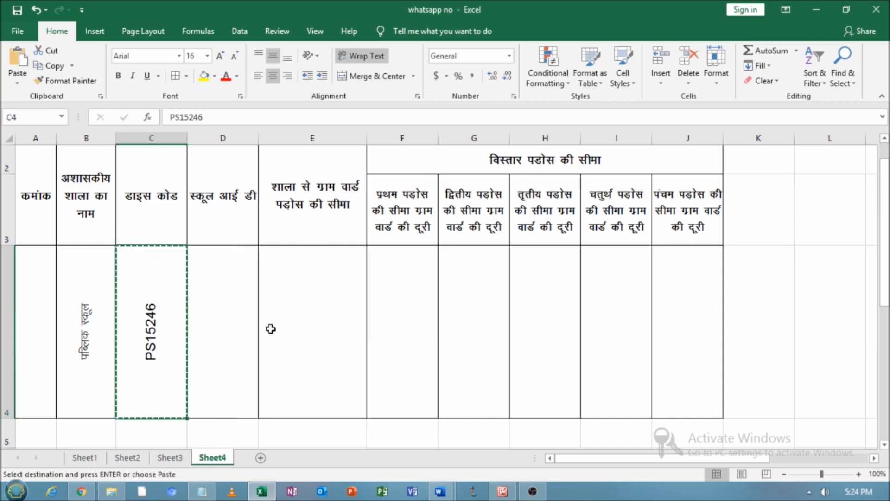
{"action": "left_click", "coordinate": [223, 334]}
{"action": "key", "text": "ctrl+v"}
{"action": "left_click", "coordinate": [178, 338]}
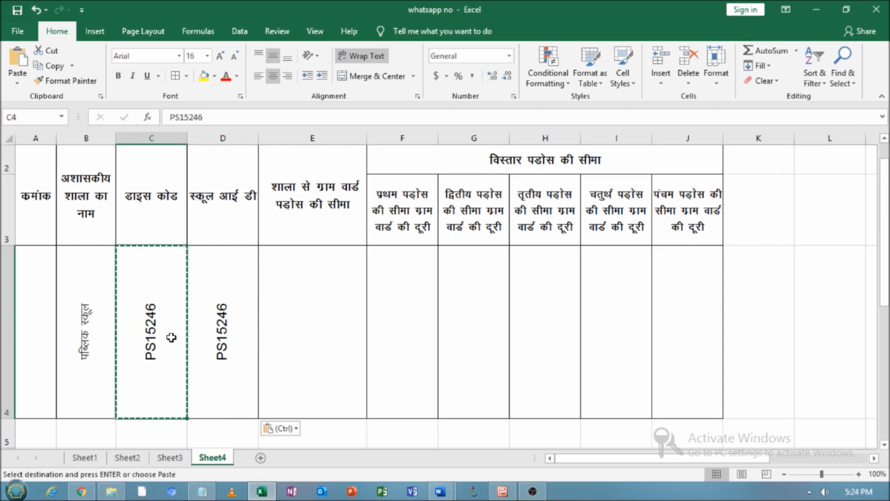
{"action": "type", "text": "21245215466556"}
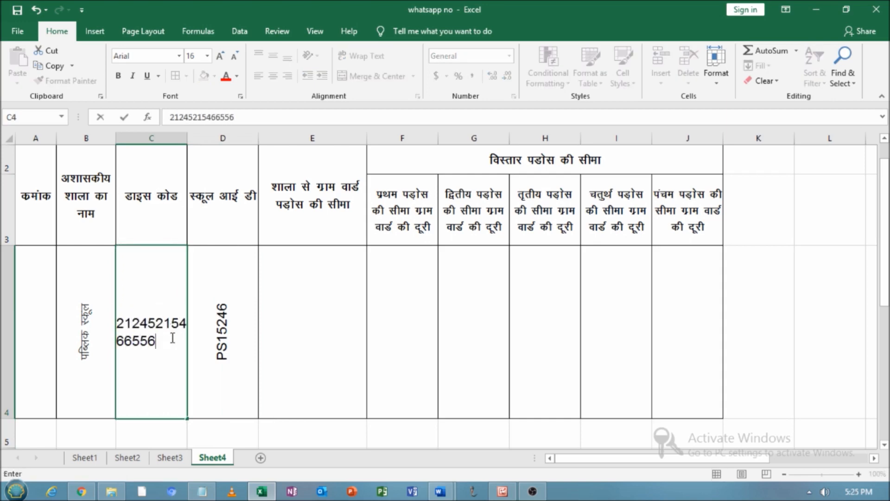
{"action": "key", "text": "Return"}
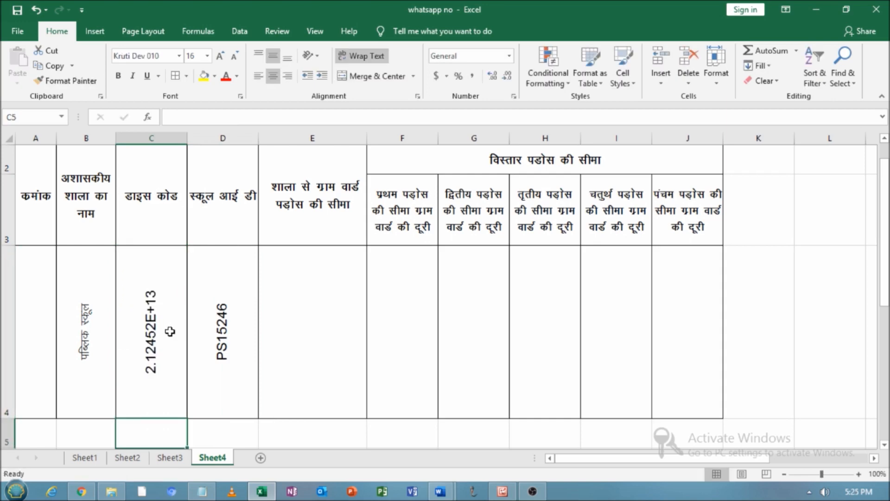
{"action": "scroll", "coordinate": [165, 328], "scroll_direction": "up", "scroll_amount": 2, "text": "ctrl"}
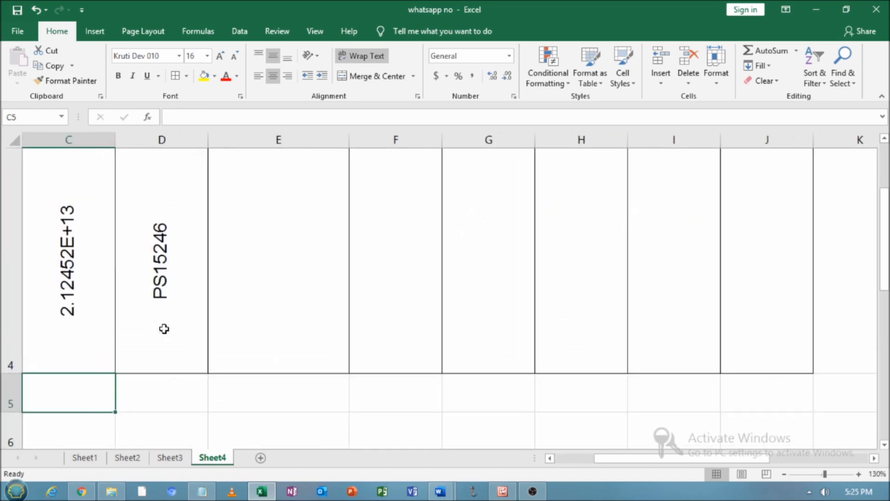
{"action": "double_click", "coordinate": [78, 238]}
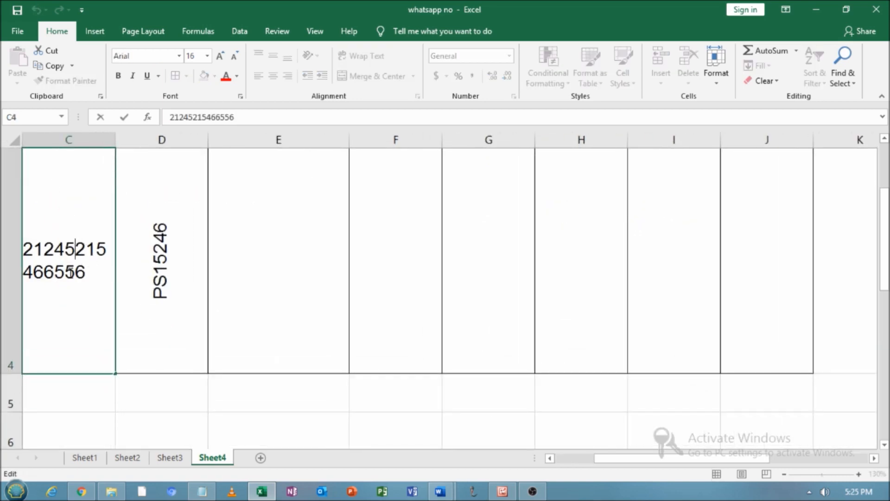
{"action": "left_click_drag", "start_coordinate": [58, 273], "coordinate": [95, 280]}
{"action": "key", "text": "BackSpace"}
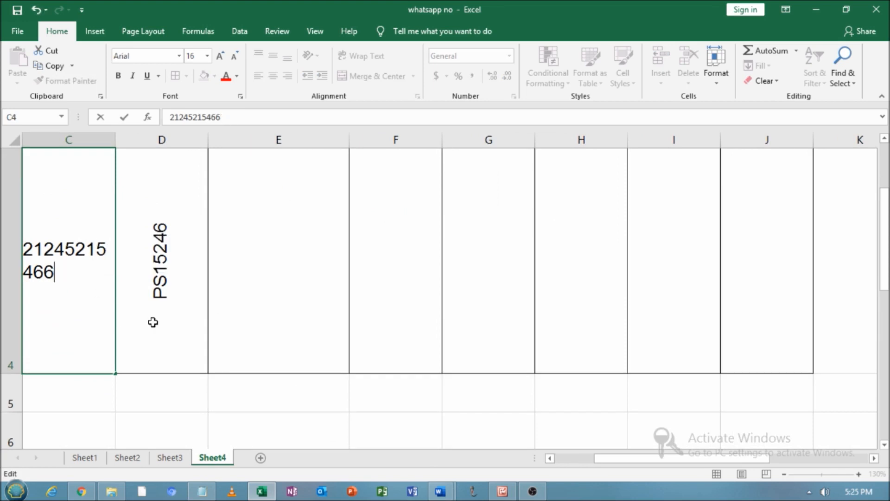
{"action": "left_click", "coordinate": [170, 304]}
{"action": "left_click", "coordinate": [106, 287]}
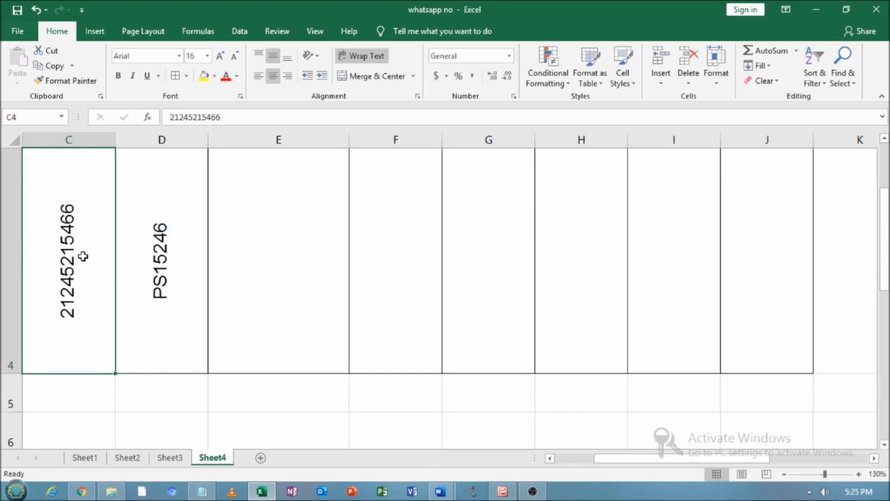
Append 5757 to the number in C4.
{"action": "double_click", "coordinate": [81, 202]}
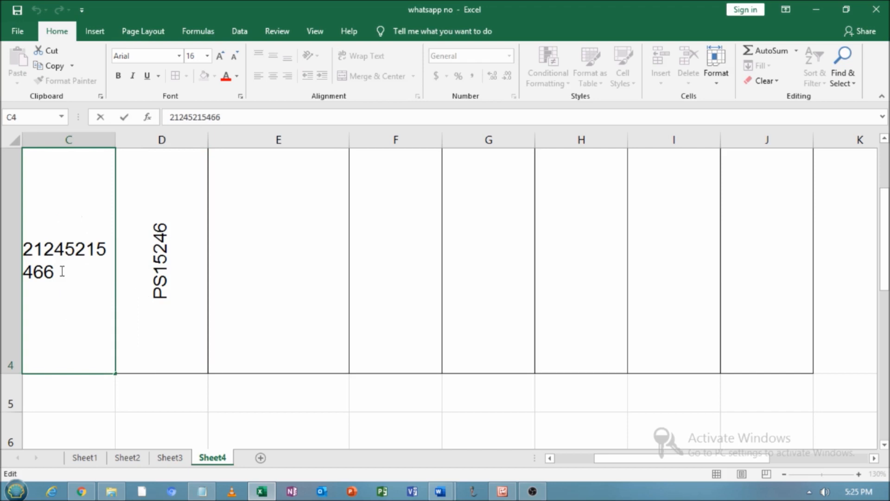
{"action": "type", "text": "5757"}
{"action": "key", "text": "Return"}
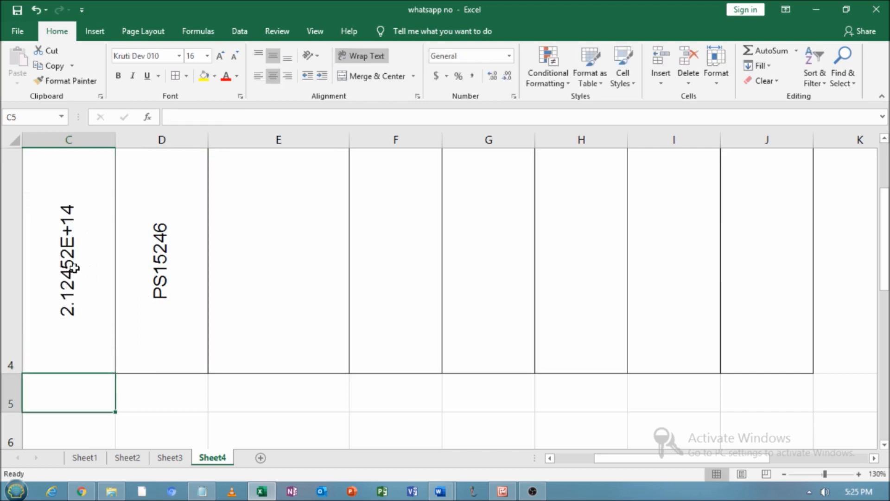
Format cell C4 as Text and re-enter its number so that all its digits are displayed.
{"action": "scroll", "coordinate": [75, 263], "scroll_direction": "down", "scroll_amount": 2}
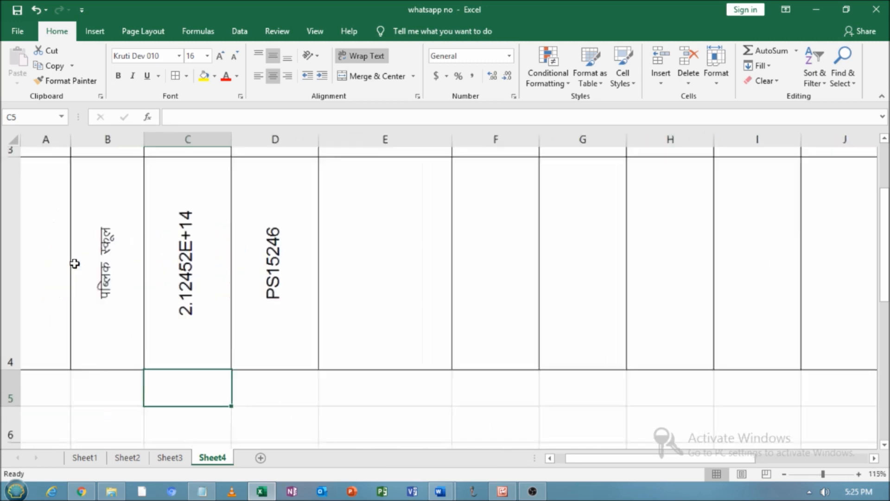
{"action": "left_click", "coordinate": [171, 242]}
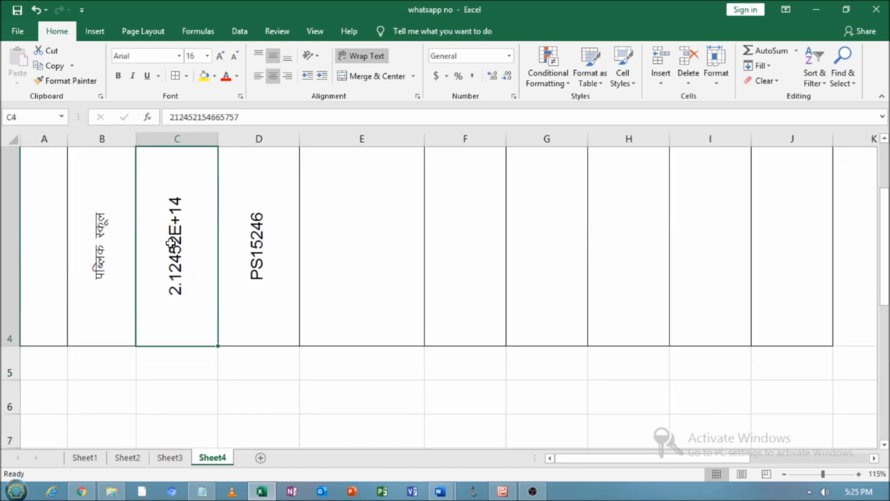
{"action": "left_click", "coordinate": [508, 59]}
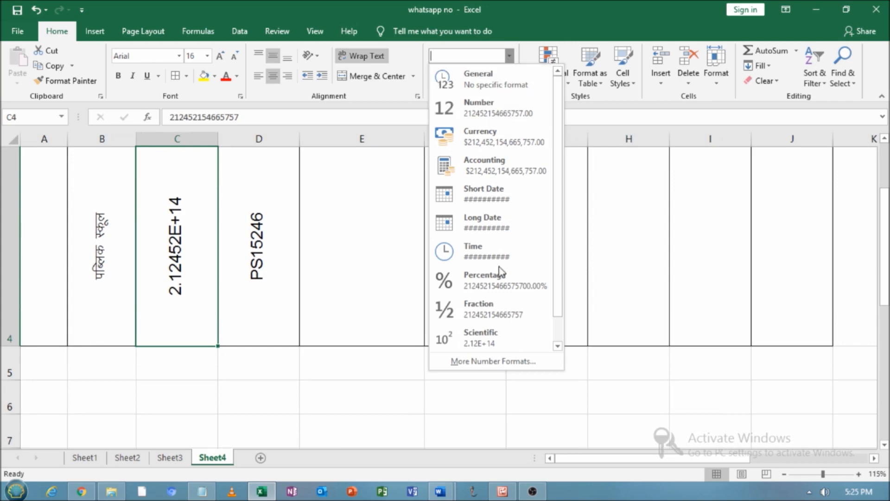
{"action": "scroll", "coordinate": [499, 266], "scroll_direction": "down", "scroll_amount": 1}
{"action": "left_click", "coordinate": [490, 339]}
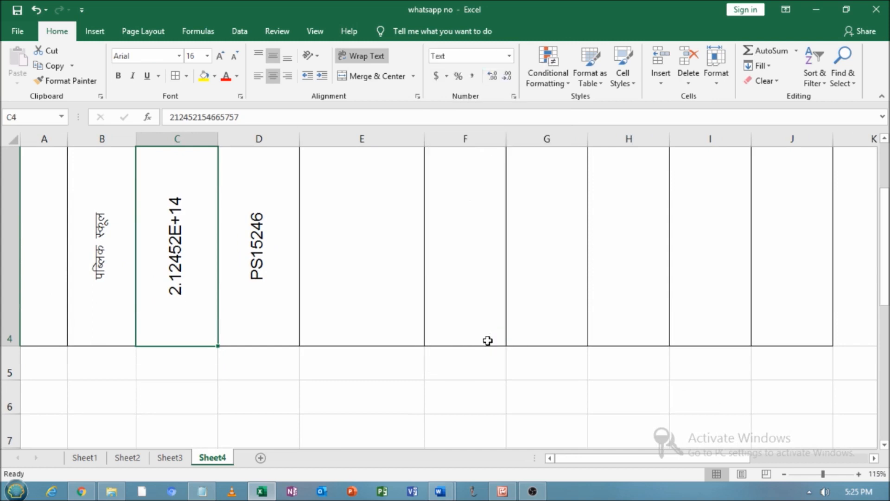
{"action": "double_click", "coordinate": [175, 235]}
{"action": "left_click", "coordinate": [303, 230]}
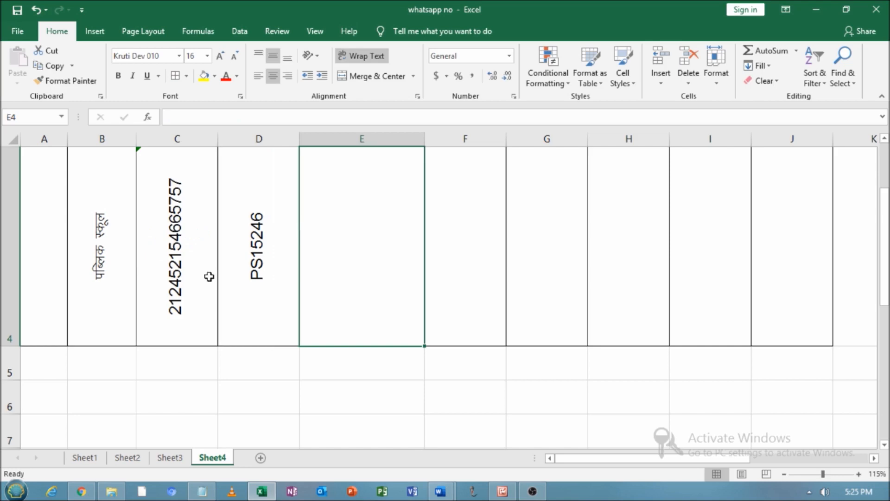
Enter 4 in E4, under the शाला से ग्राम वार्ड heading, and enlarge its font by three size steps.
{"action": "scroll", "coordinate": [281, 272], "scroll_direction": "down", "scroll_amount": 3}
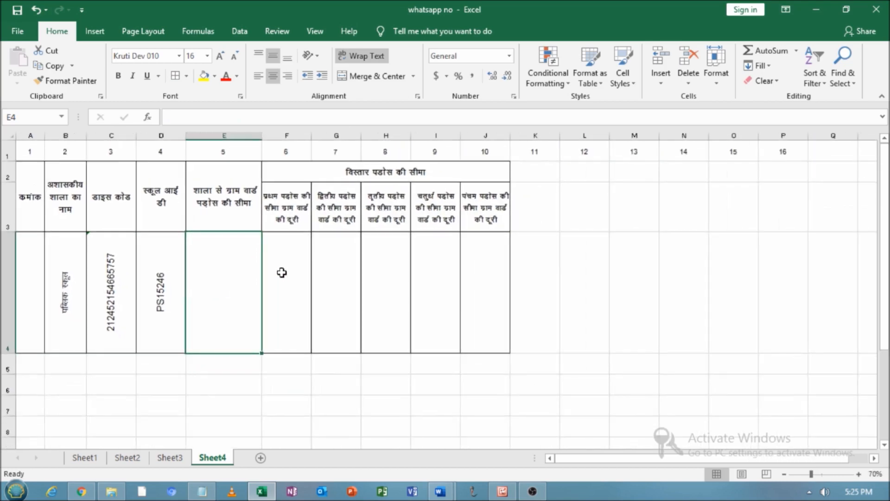
{"action": "scroll", "coordinate": [189, 285], "scroll_direction": "up", "scroll_amount": 1}
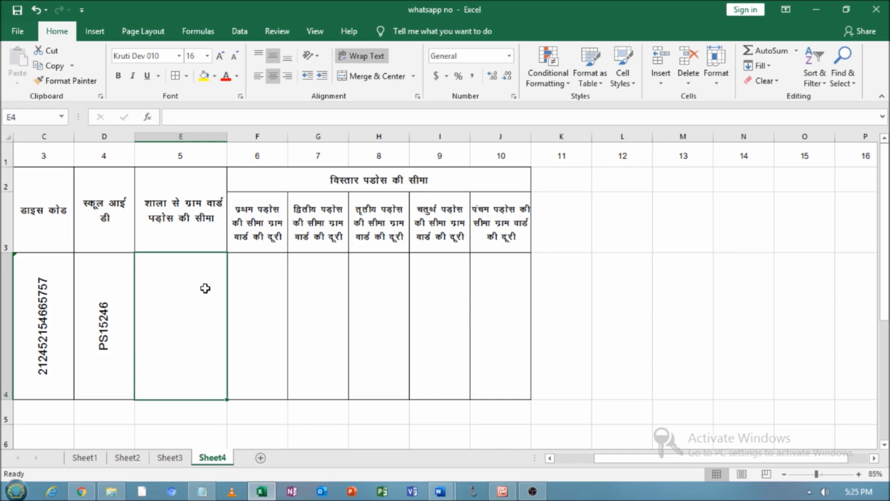
{"action": "type", "text": "4"}
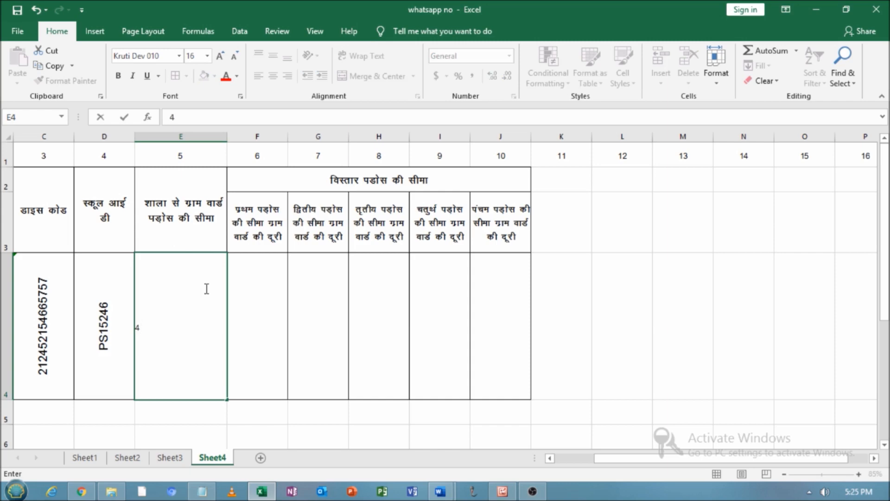
{"action": "key", "text": "Return"}
{"action": "left_click", "coordinate": [179, 324]}
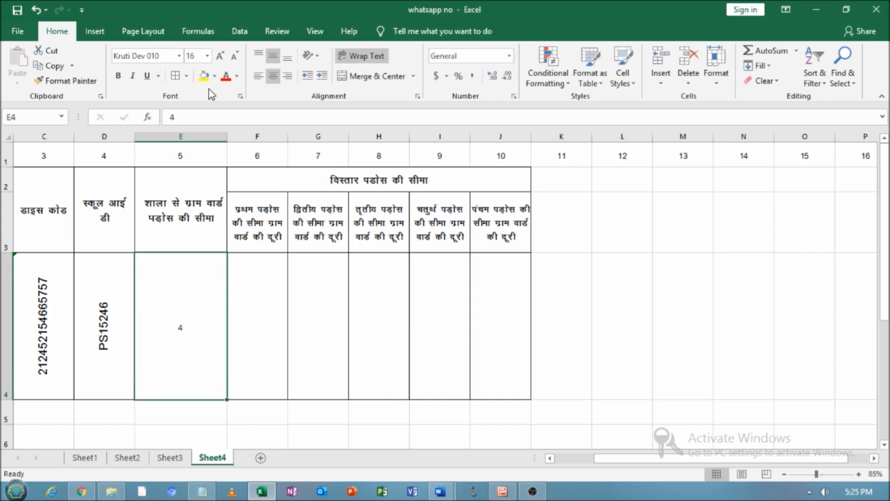
{"action": "left_click", "coordinate": [220, 56]}
{"action": "left_click", "coordinate": [220, 57]}
{"action": "left_click", "coordinate": [220, 56]}
Enter गांव 01 in F4 with 2किमीु on the line below it.
{"action": "left_click", "coordinate": [251, 330]}
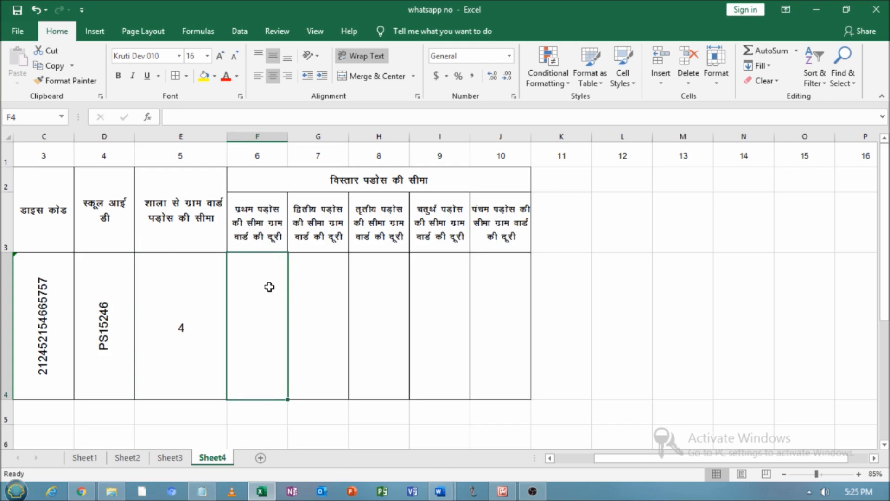
{"action": "type", "text": "XKA"}
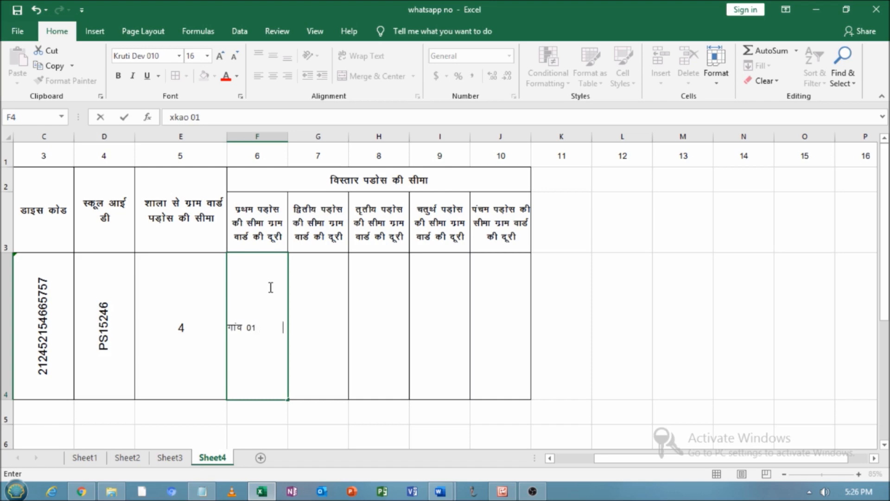
{"action": "type", "text": "k"}
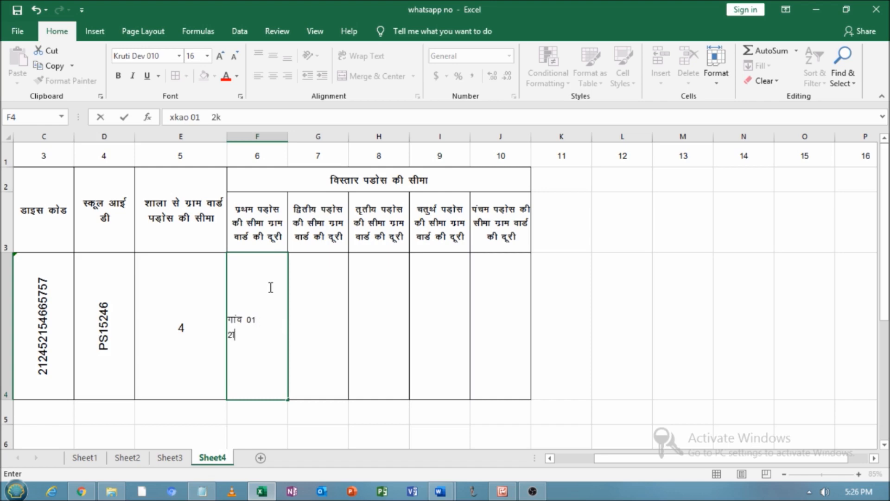
{"action": "key", "text": "BackSpace"}
{"action": "type", "text": "fd"}
{"action": "key", "text": "Tab"}
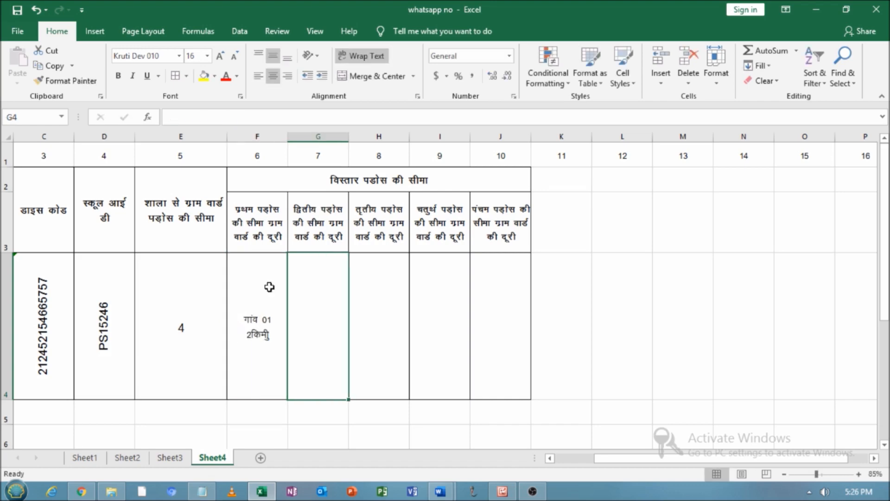
Copy the village and distance entry from F4 into G4:J4.
{"action": "left_click", "coordinate": [269, 286]}
{"action": "key", "text": "ctrl+c"}
{"action": "left_click", "coordinate": [335, 299]}
{"action": "left_click_drag", "start_coordinate": [335, 298], "coordinate": [480, 304]}
{"action": "key", "text": "ctrl+v"}
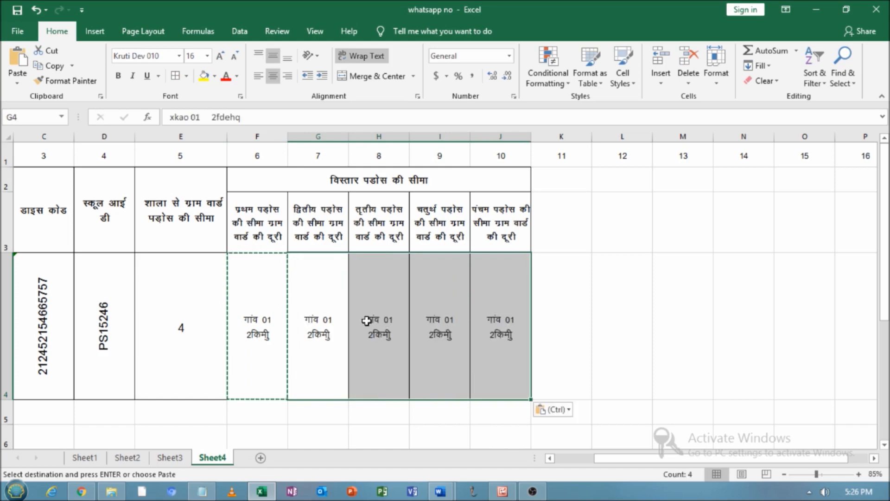
Change the village number to 02 in G4 and H4.
{"action": "double_click", "coordinate": [344, 311]}
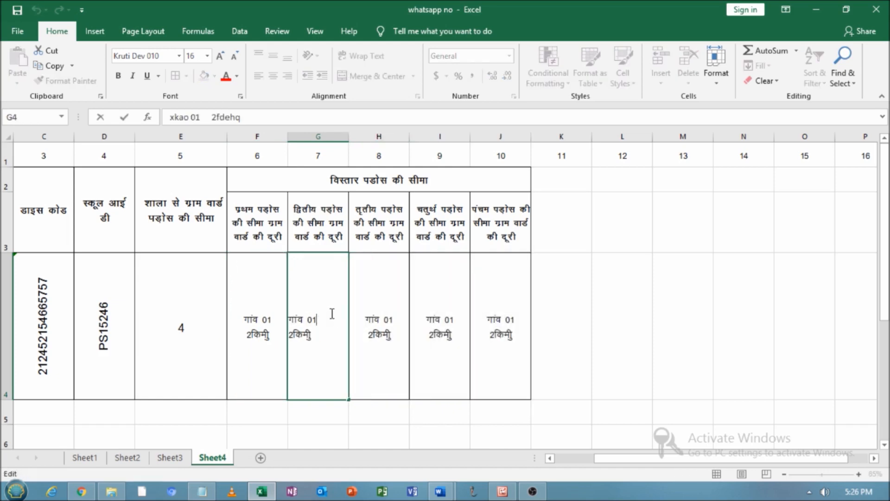
{"action": "left_click", "coordinate": [394, 318]}
{"action": "double_click", "coordinate": [393, 318]}
{"action": "key", "text": "BackSpace"}
{"action": "type", "text": "2"}
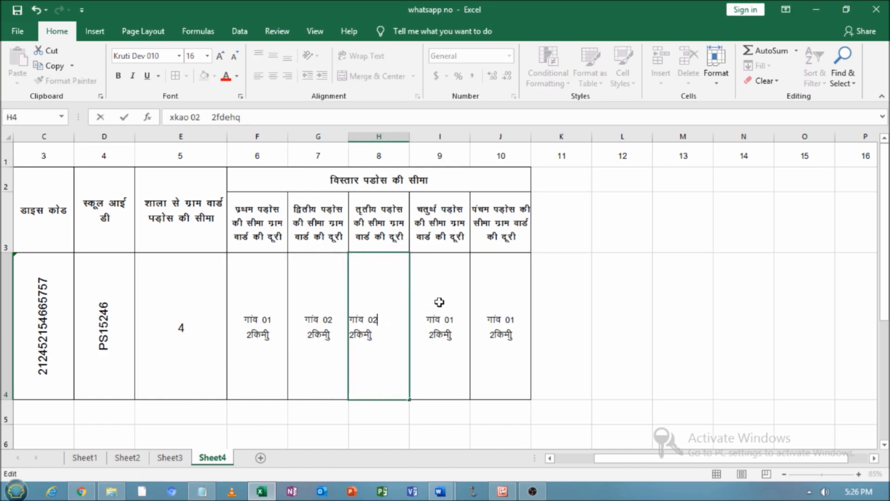
Change the village number to 03 in I4 and to 04 in J4.
{"action": "double_click", "coordinate": [460, 315]}
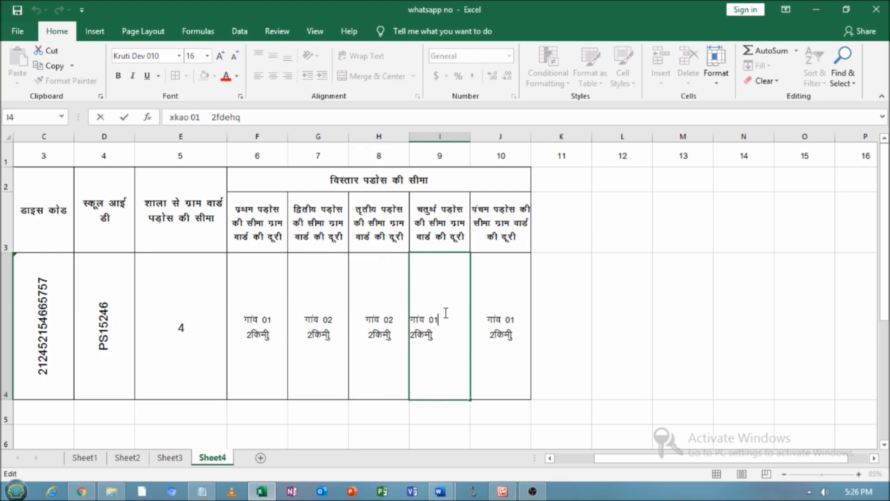
{"action": "key", "text": "BackSpace"}
{"action": "type", "text": "3"}
{"action": "left_click", "coordinate": [505, 319]}
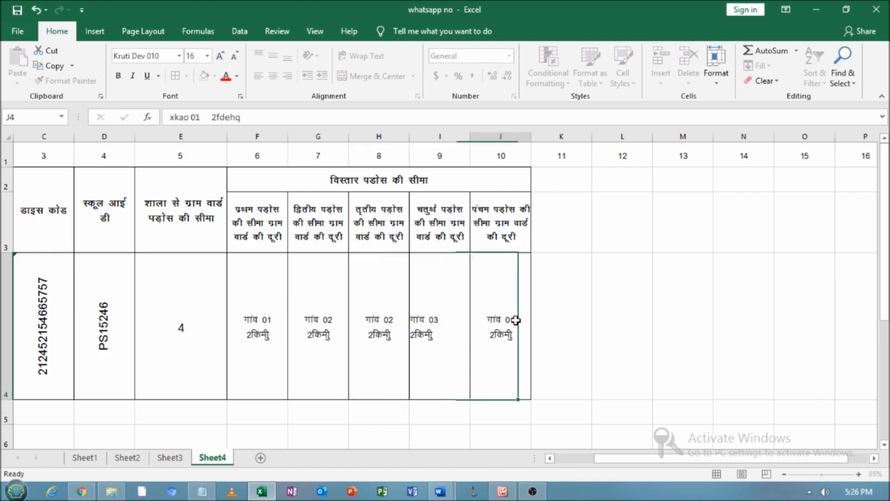
{"action": "double_click", "coordinate": [504, 323]}
{"action": "key", "text": "BackSpace"}
{"action": "type", "text": "4"}
{"action": "left_click", "coordinate": [566, 307]}
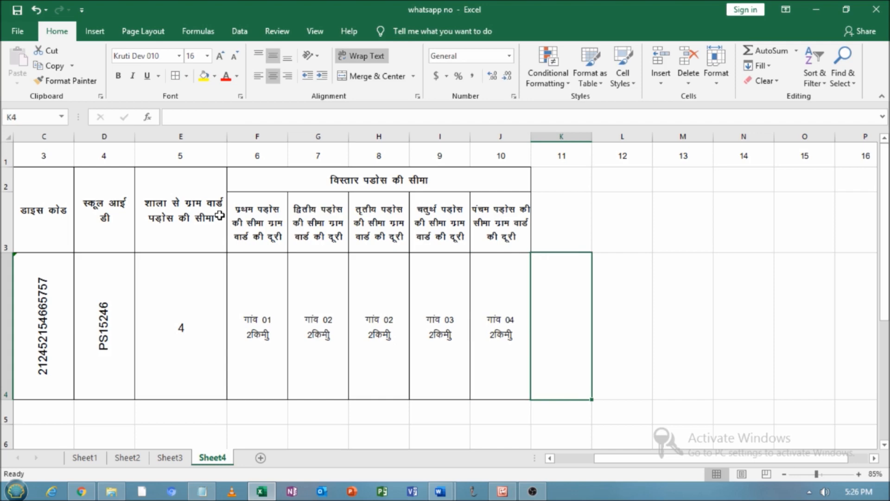
Copy the table range C2:J4, including its headings and the data row.
{"action": "left_click", "coordinate": [614, 233]}
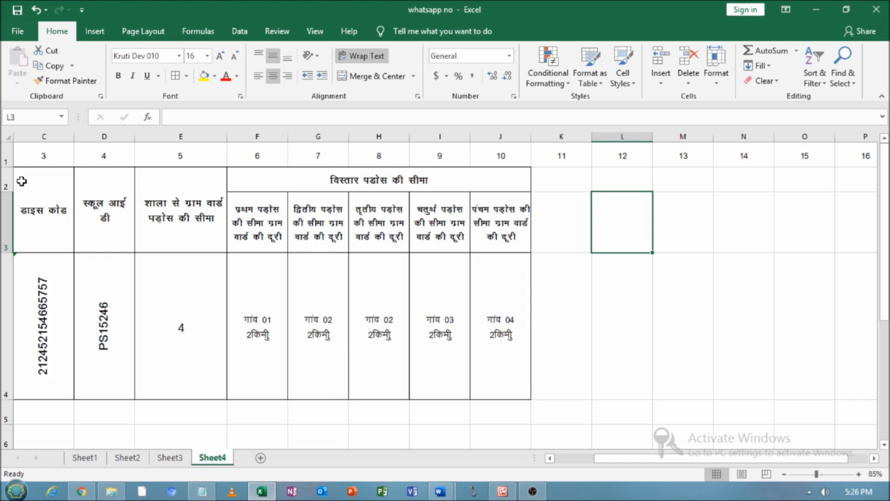
{"action": "left_click_drag", "start_coordinate": [34, 188], "coordinate": [284, 192]}
{"action": "left_click_drag", "start_coordinate": [380, 281], "coordinate": [385, 378]}
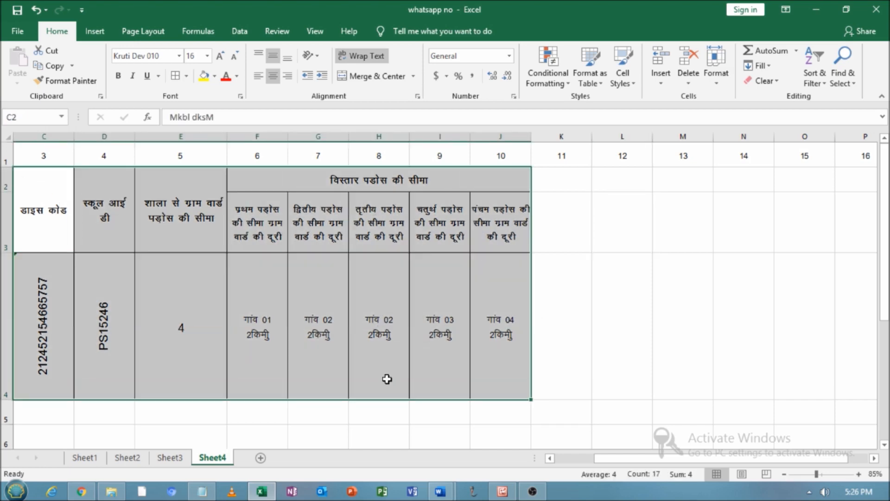
{"action": "right_click", "coordinate": [370, 282]}
{"action": "left_click", "coordinate": [397, 211]}
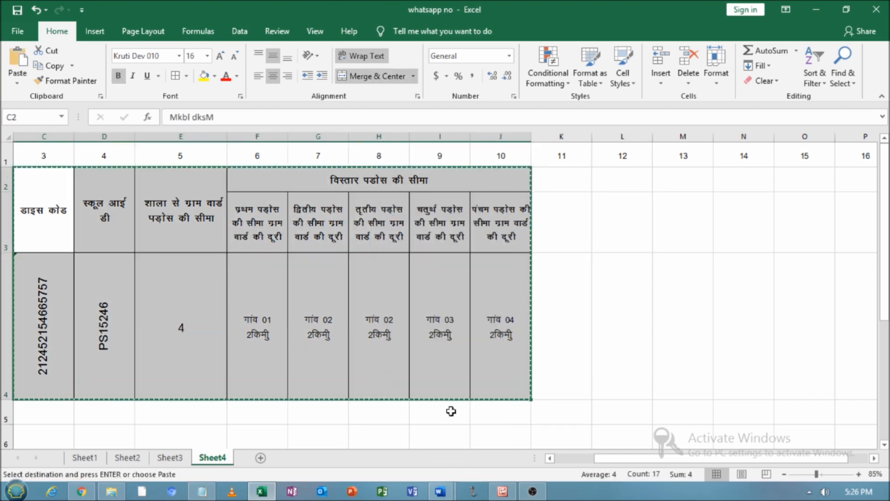
Switch to the Word letter lkzfr and add a new line and a page break after the subject line.
{"action": "mouse_move", "coordinate": [439, 491]}
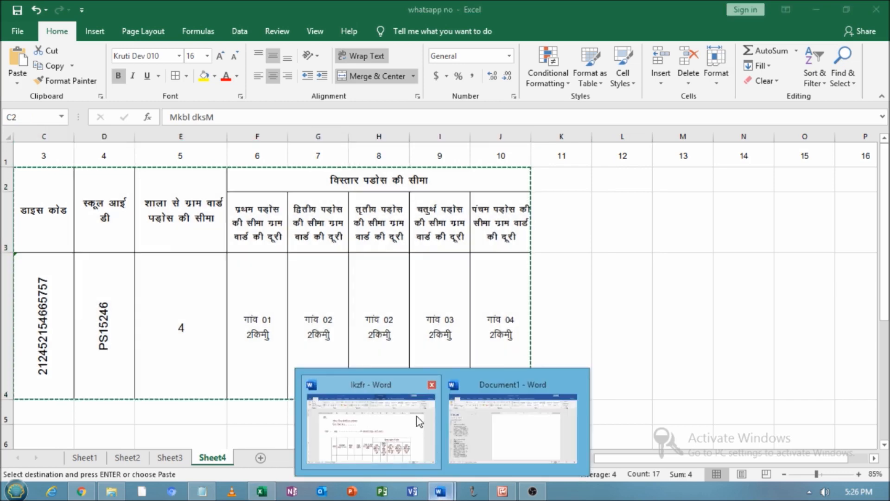
{"action": "left_click", "coordinate": [413, 420]}
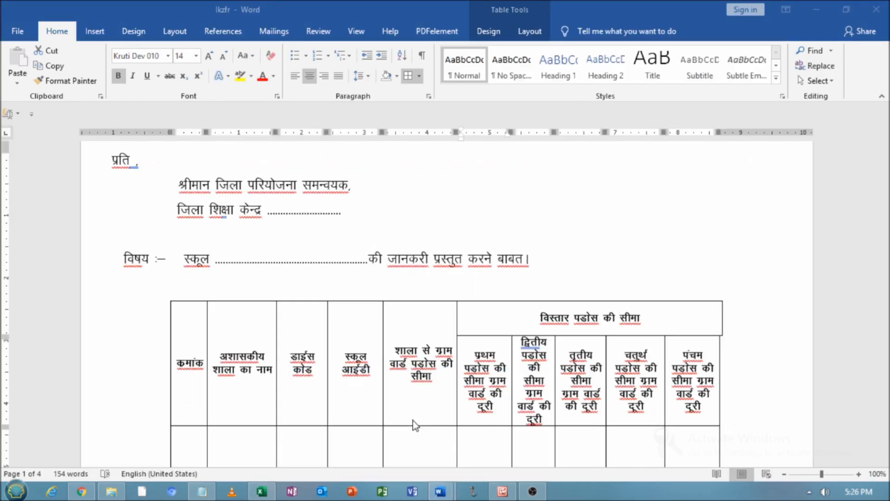
{"action": "left_click", "coordinate": [549, 249]}
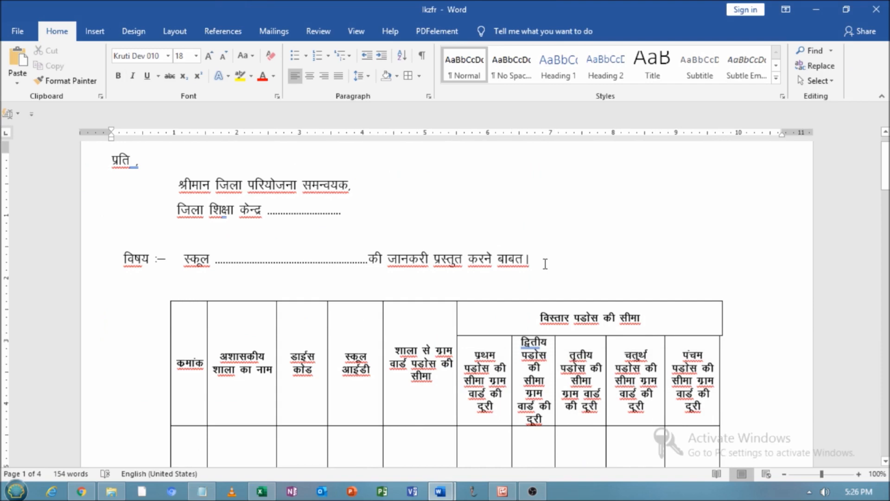
{"action": "key", "text": "Return"}
{"action": "key", "text": "ctrl+Return"}
Paste the copied Excel table below the letter's subject line and add a blank line above it.
{"action": "scroll", "coordinate": [368, 227], "scroll_direction": "up", "scroll_amount": 8}
{"action": "left_click", "coordinate": [188, 315]}
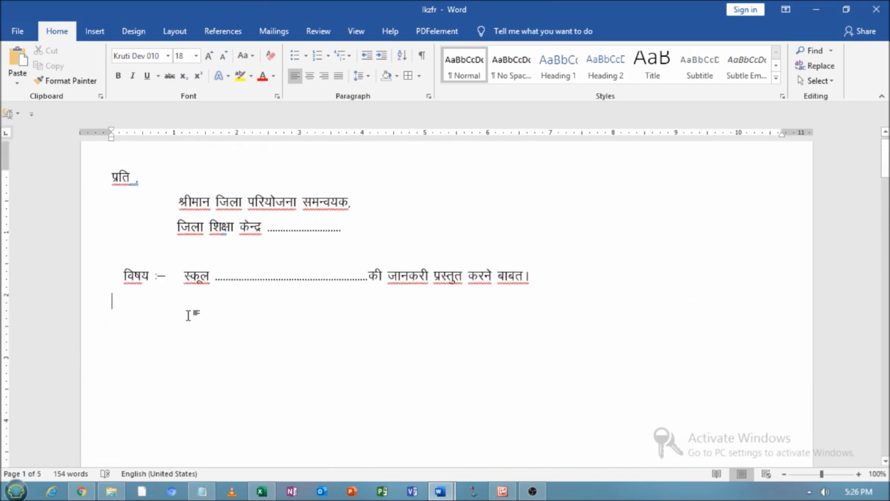
{"action": "key", "text": "Delete"}
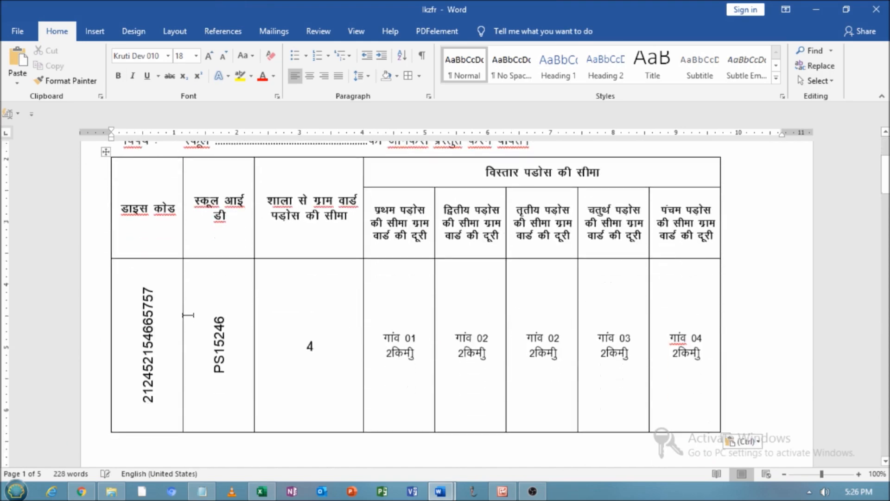
{"action": "scroll", "coordinate": [407, 304], "scroll_direction": "up", "scroll_amount": 3}
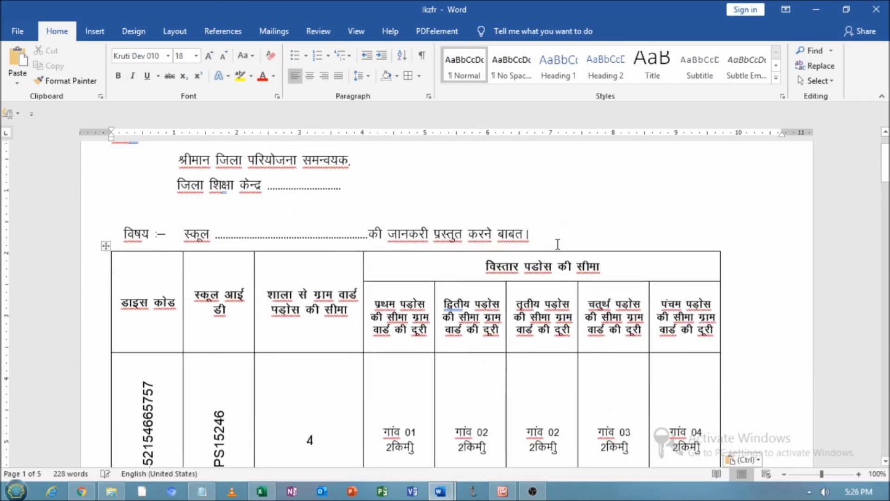
{"action": "key", "text": "Return"}
{"action": "scroll", "coordinate": [552, 240], "scroll_direction": "down", "scroll_amount": 6}
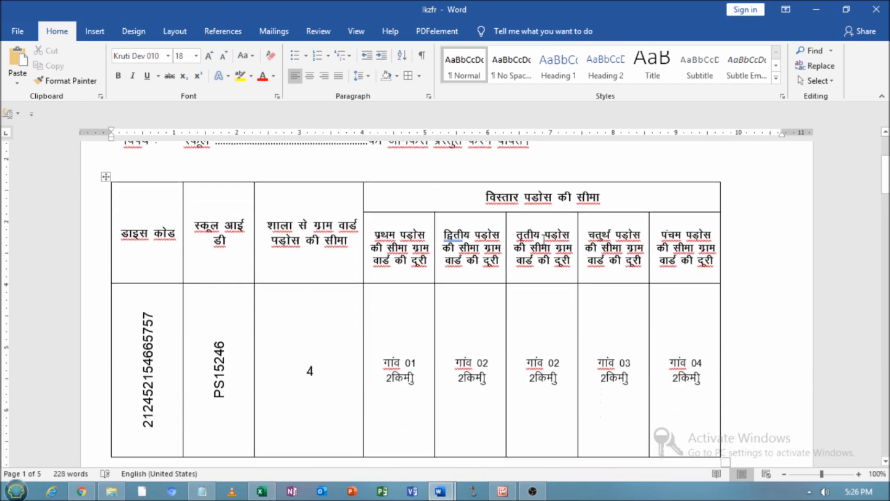
Resize the pasted table, widening it almost to the page's edge and reducing its row heights.
{"action": "left_click_drag", "start_coordinate": [725, 367], "coordinate": [760, 254]}
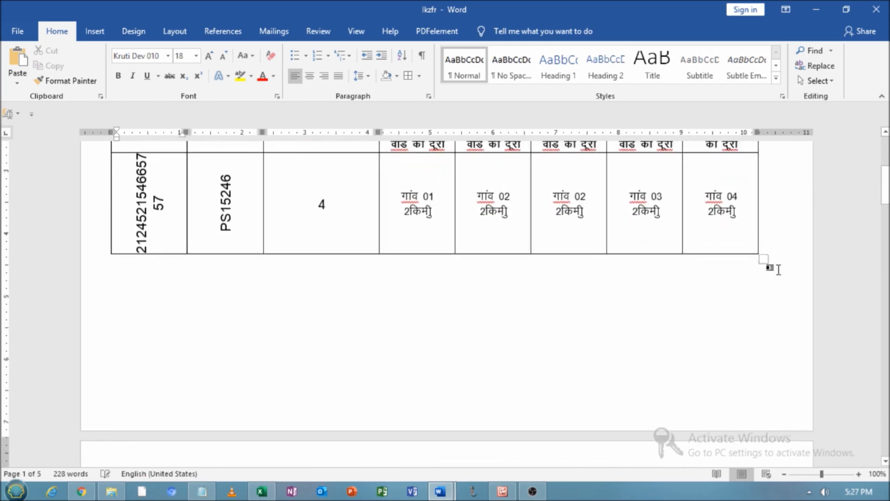
{"action": "scroll", "coordinate": [778, 269], "scroll_direction": "up", "scroll_amount": 1}
{"action": "left_click_drag", "start_coordinate": [763, 297], "coordinate": [802, 245]}
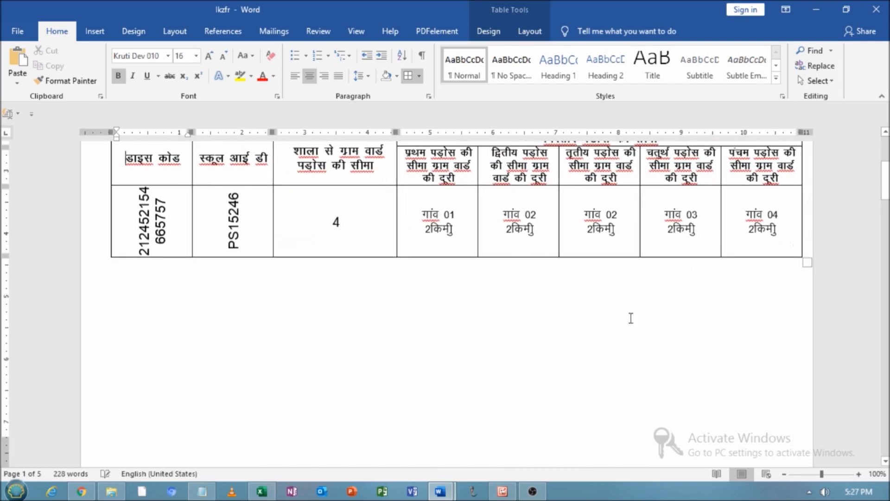
{"action": "scroll", "coordinate": [603, 318], "scroll_direction": "up", "scroll_amount": 5}
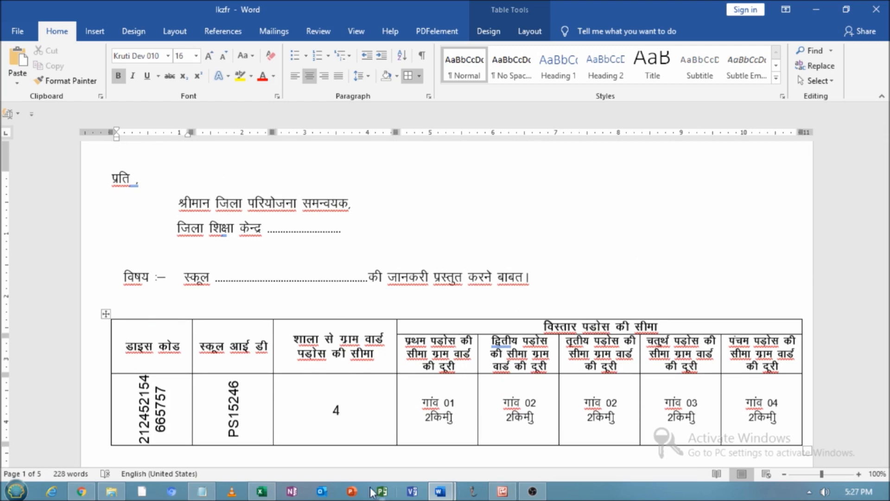
Check the source table's columns in Excel and cut the incomplete pasted table out of the Word letter lkzfr.
{"action": "left_click", "coordinate": [262, 491]}
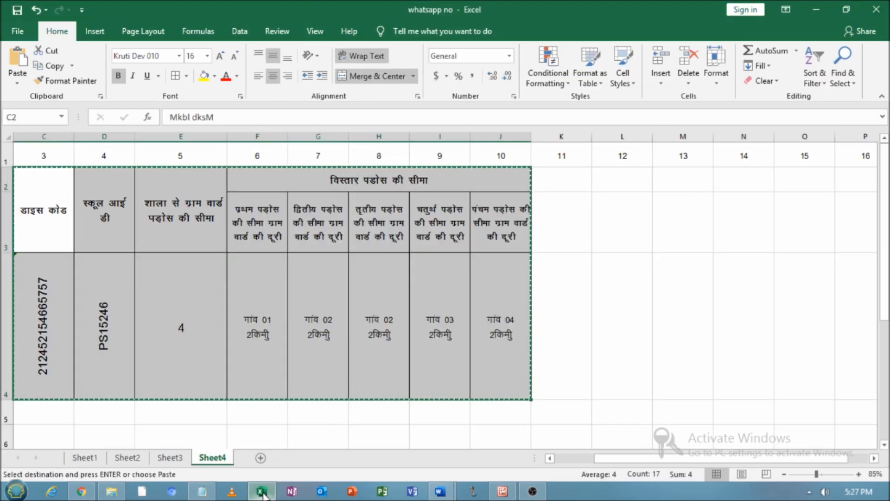
{"action": "left_click_drag", "start_coordinate": [608, 463], "coordinate": [569, 460]}
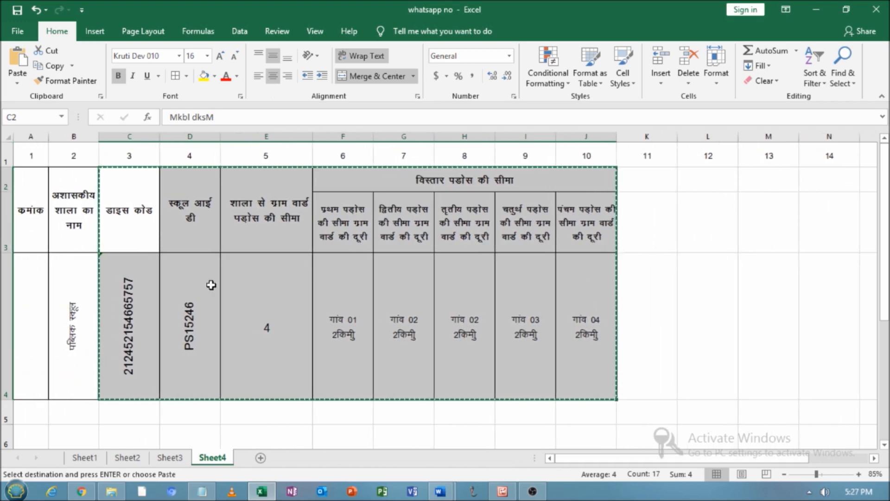
{"action": "left_click", "coordinate": [440, 491]}
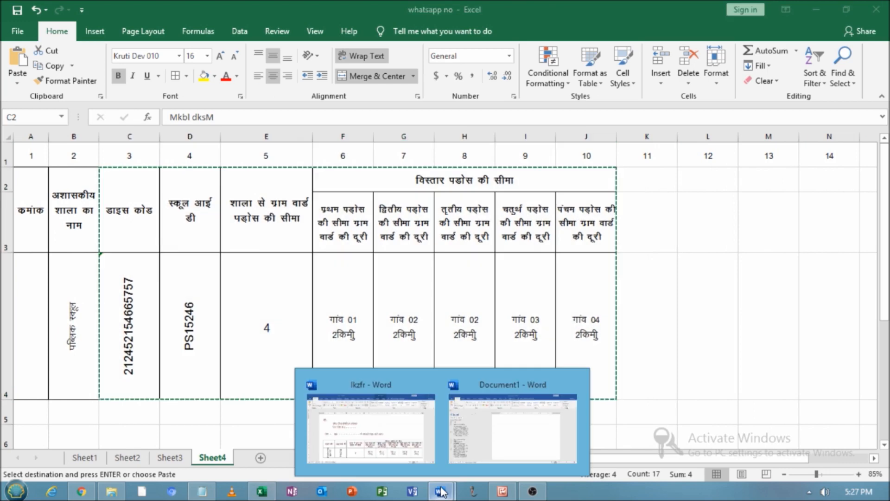
{"action": "left_click", "coordinate": [377, 448]}
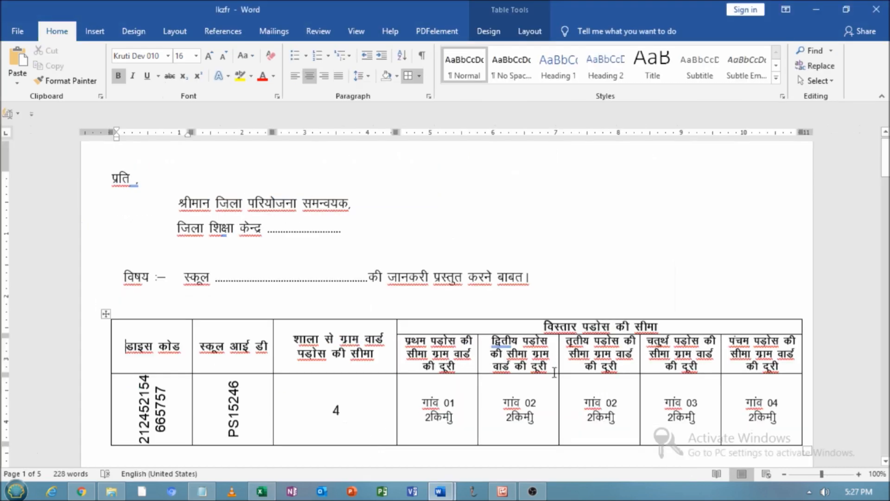
{"action": "left_click", "coordinate": [106, 313]}
{"action": "right_click", "coordinate": [105, 313]}
{"action": "left_click", "coordinate": [139, 92]}
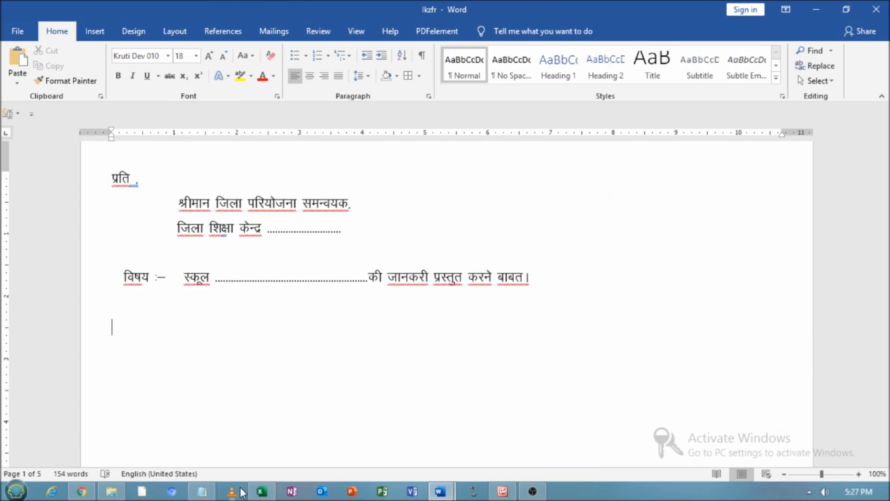
Switch to Excel and copy the full table range A2:J4 on Sheet4, including the serial number and school name columns.
{"action": "left_click", "coordinate": [262, 492]}
{"action": "left_click_drag", "start_coordinate": [34, 185], "coordinate": [482, 298]}
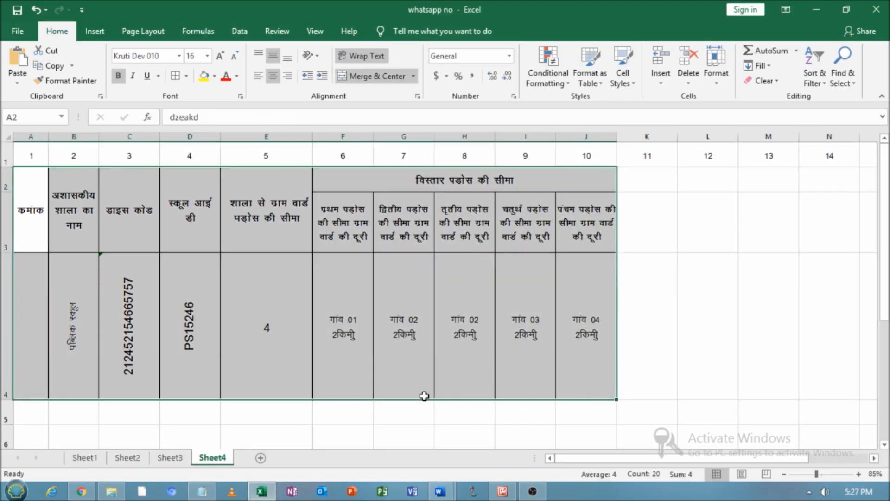
{"action": "right_click", "coordinate": [554, 366]}
{"action": "left_click", "coordinate": [582, 89]}
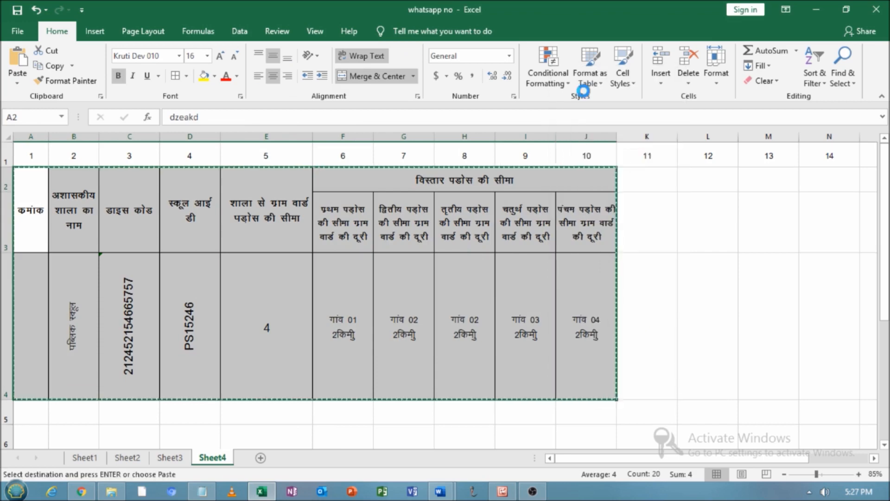
Switch to the Word letter lkzfr and paste the copied table below the subject line.
{"action": "mouse_move", "coordinate": [439, 491]}
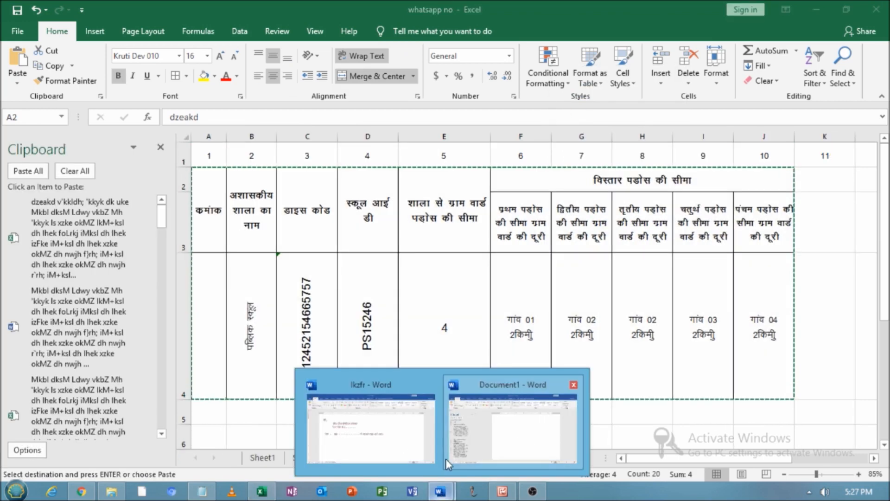
{"action": "left_click", "coordinate": [415, 435]}
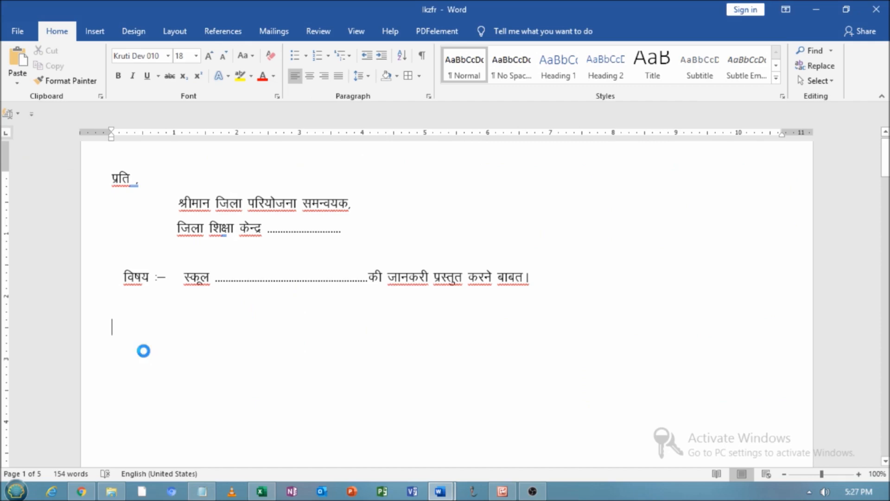
{"action": "key", "text": "ctrl+v"}
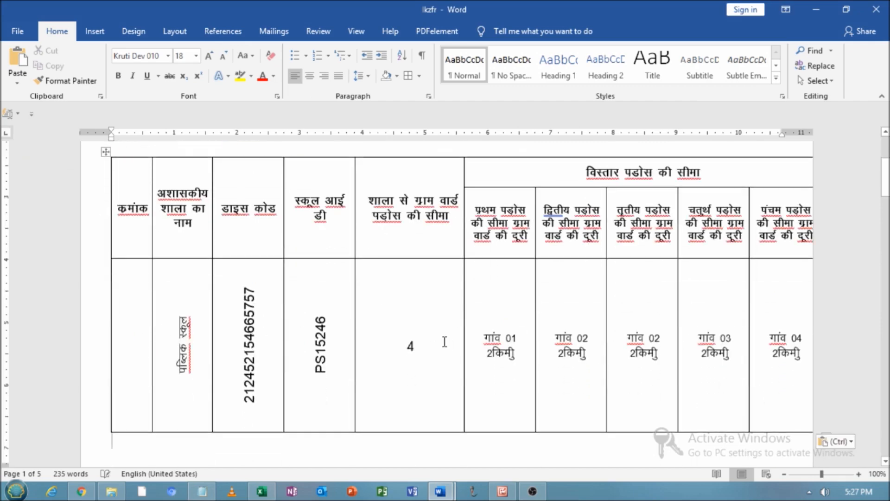
Narrow the fifth column, शाला से ग्राम वार्ड पड़ोस की सीमा, so the table fits within the page width.
{"action": "scroll", "coordinate": [444, 342], "scroll_direction": "down", "scroll_amount": 3, "text": "ctrl"}
{"action": "left_click", "coordinate": [533, 363]}
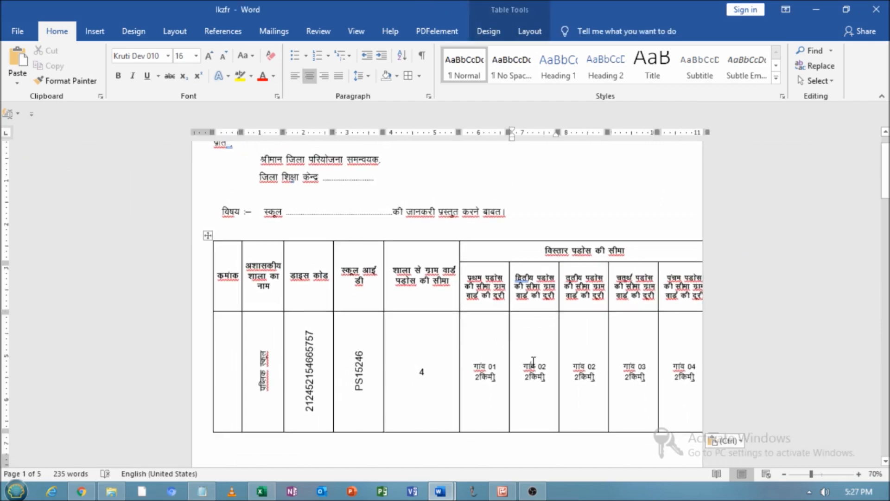
{"action": "left_click", "coordinate": [435, 270]}
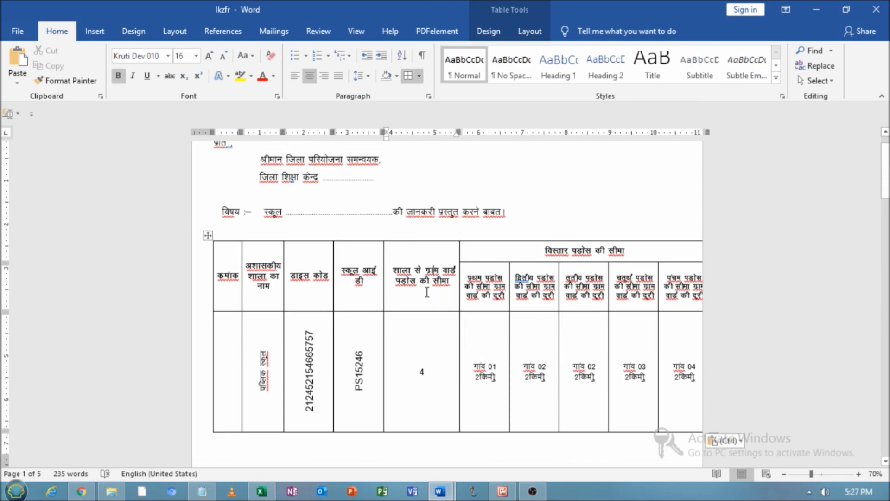
{"action": "left_click_drag", "start_coordinate": [459, 133], "coordinate": [427, 134]}
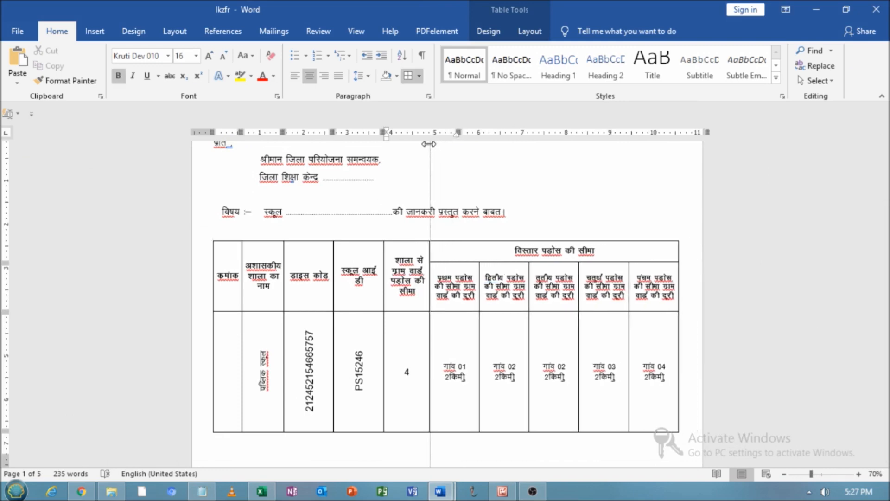
Enter 01 as the serial number in the first column of the table's data row.
{"action": "scroll", "coordinate": [505, 303], "scroll_direction": "down", "scroll_amount": 1}
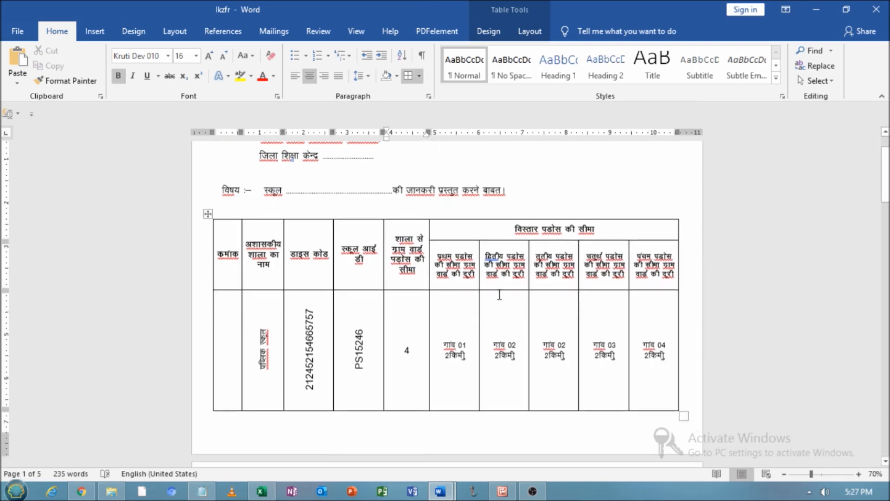
{"action": "scroll", "coordinate": [486, 285], "scroll_direction": "down", "scroll_amount": 3}
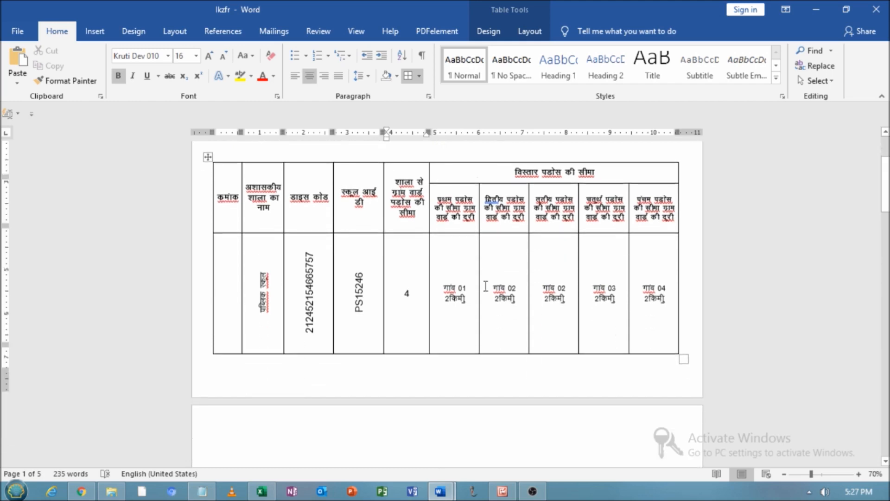
{"action": "left_click", "coordinate": [226, 275]}
{"action": "type", "text": "01"}
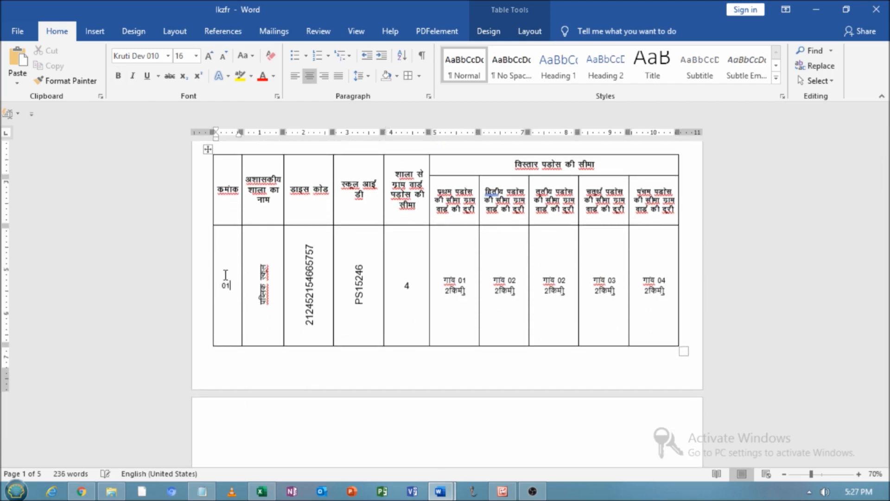
Resize the whole table to reduce its row heights, leaving room below it on the first page.
{"action": "scroll", "coordinate": [716, 361], "scroll_direction": "down", "scroll_amount": 1}
{"action": "left_click_drag", "start_coordinate": [681, 328], "coordinate": [680, 224]}
{"action": "scroll", "coordinate": [552, 293], "scroll_direction": "up", "scroll_amount": 4}
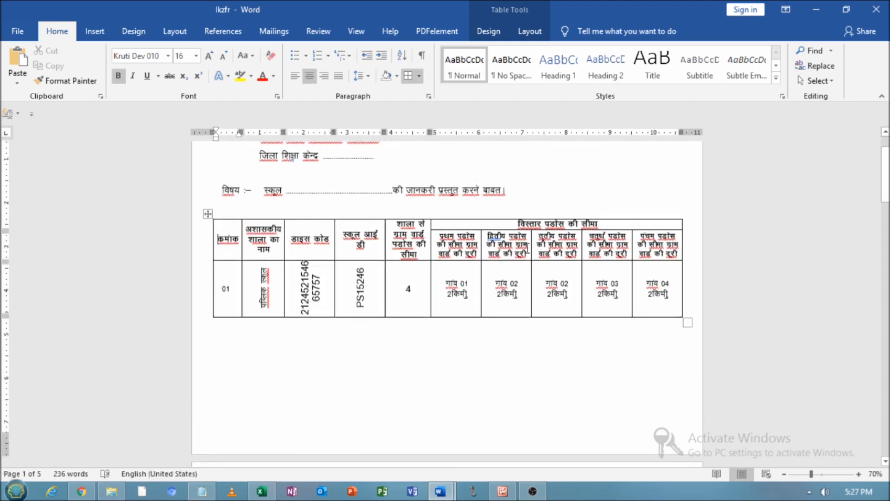
Copy the प्राचार्य and स्कूल का नाम signature lines from below the old table and paste them under the new table.
{"action": "scroll", "coordinate": [520, 268], "scroll_direction": "down", "scroll_amount": 20}
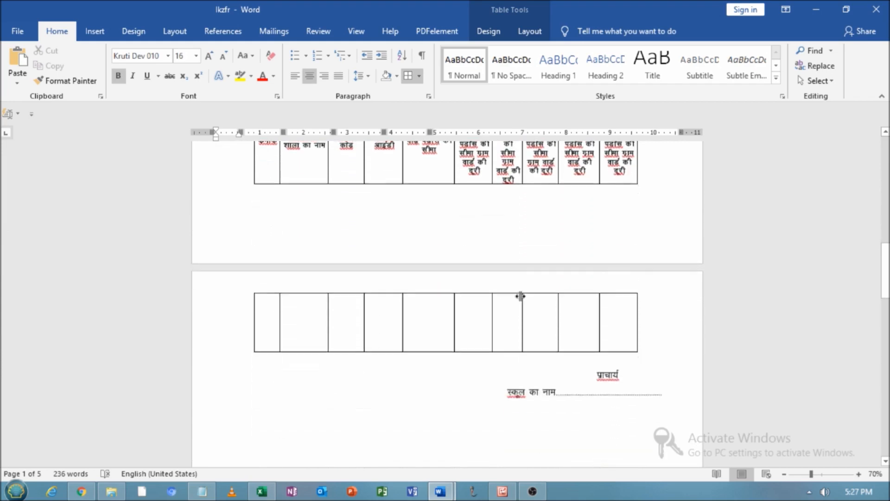
{"action": "scroll", "coordinate": [520, 296], "scroll_direction": "down", "scroll_amount": 2}
{"action": "left_click_drag", "start_coordinate": [576, 318], "coordinate": [646, 330]}
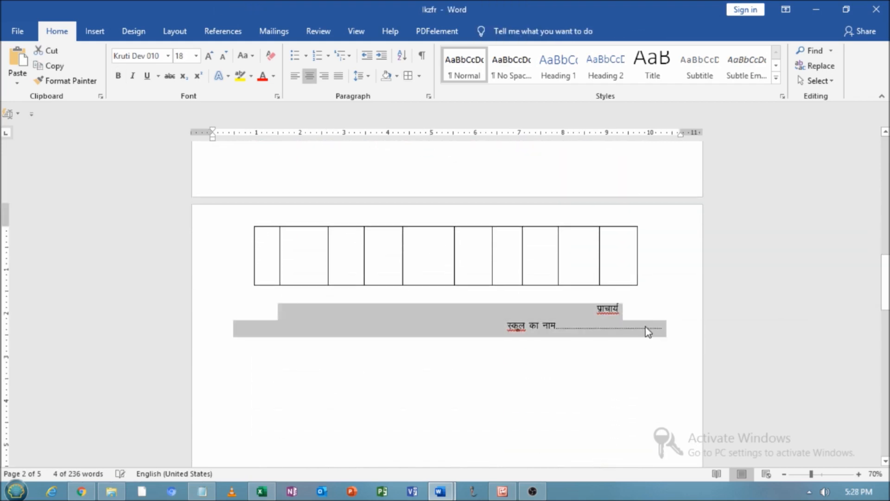
{"action": "scroll", "coordinate": [636, 326], "scroll_direction": "up", "scroll_amount": 5}
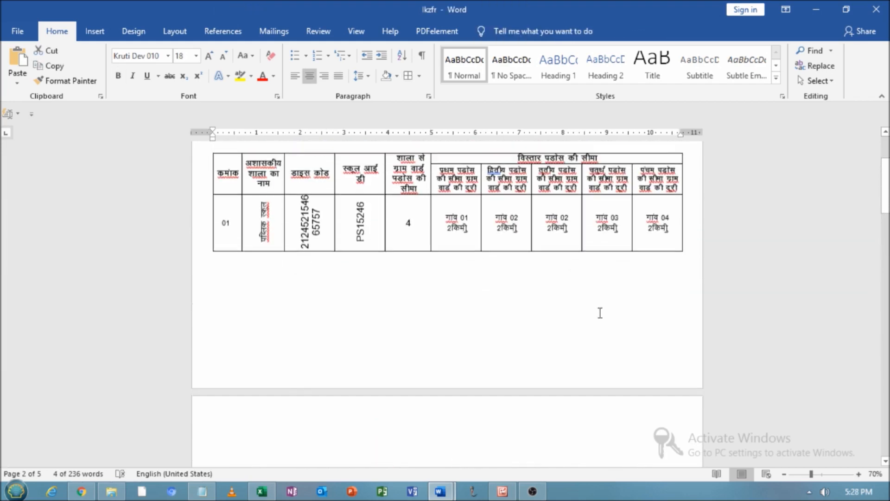
{"action": "left_click", "coordinate": [539, 310]}
{"action": "key", "text": "ctrl+v"}
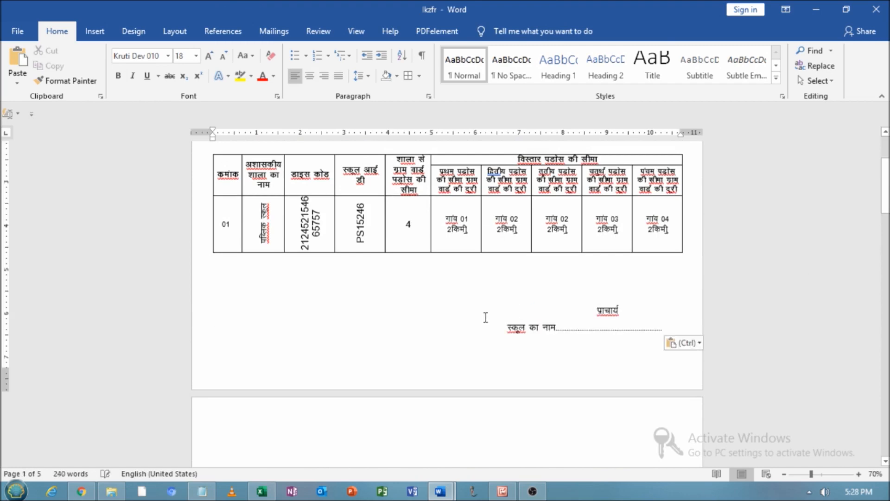
Centre the line below the signature block and remove leading space before प्राचार्य to shift it over the school name line.
{"action": "key", "text": "ctrl+e"}
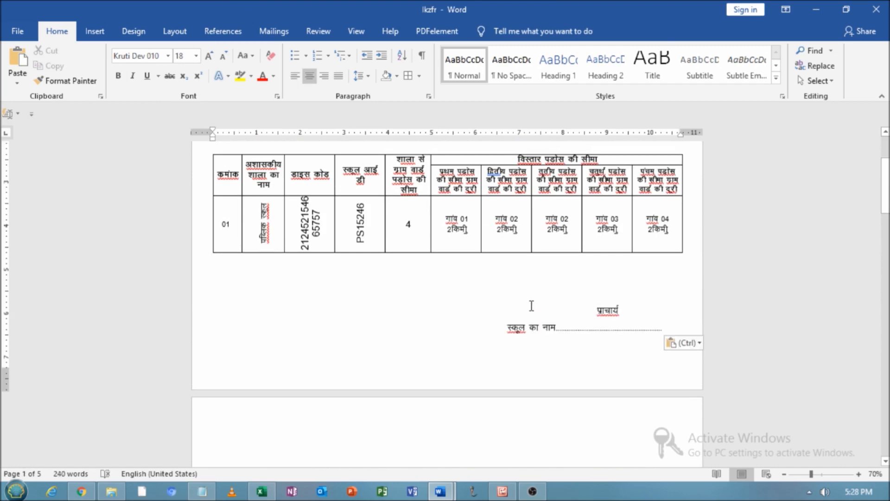
{"action": "key", "text": "BackSpace"}
{"action": "key", "text": "BackSpace"}
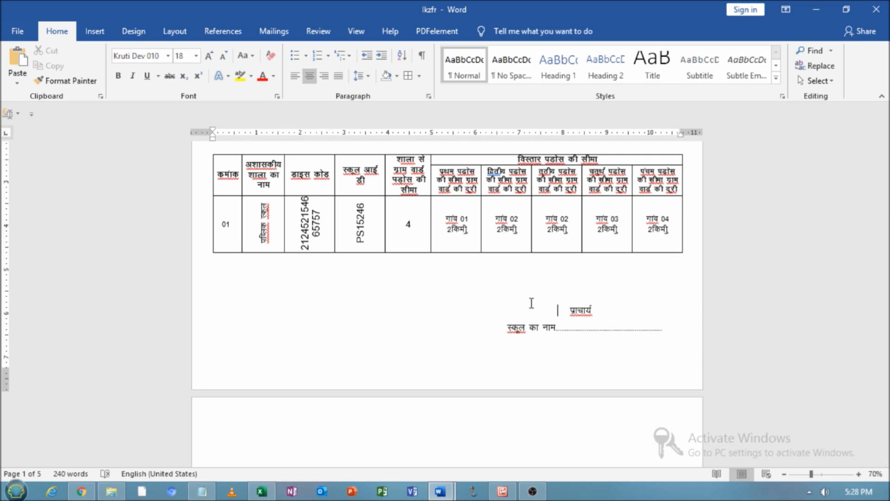
Switch to Chrome, search Google for dictation.io and open the site's speech dictation editor.
{"action": "left_click", "coordinate": [88, 489]}
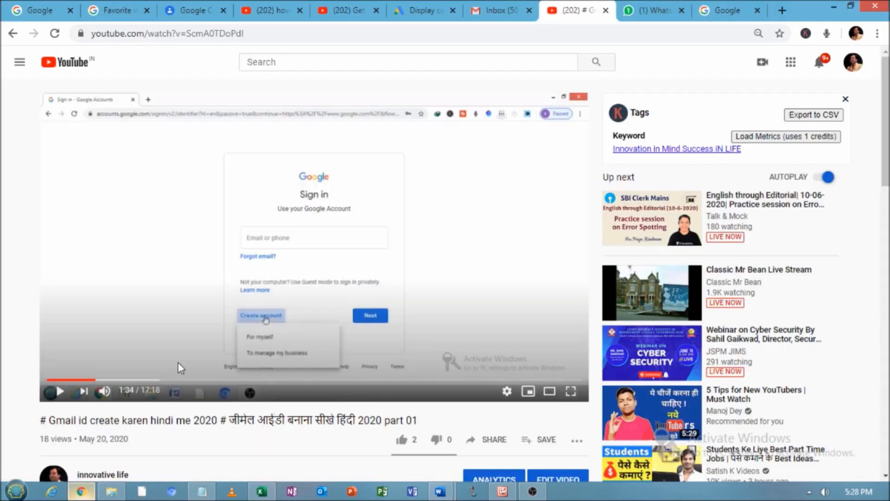
{"action": "left_click", "coordinate": [725, 10]}
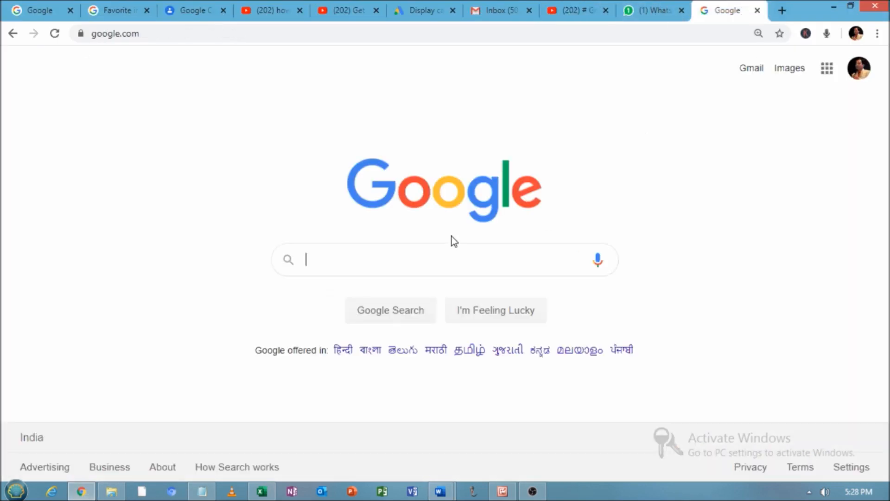
{"action": "type", "text": "dic"}
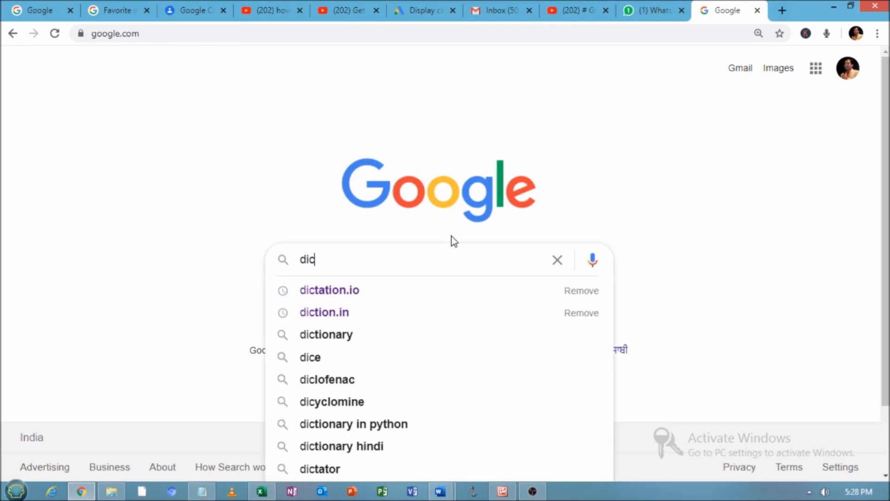
{"action": "key", "text": "Down"}
{"action": "key", "text": "Return"}
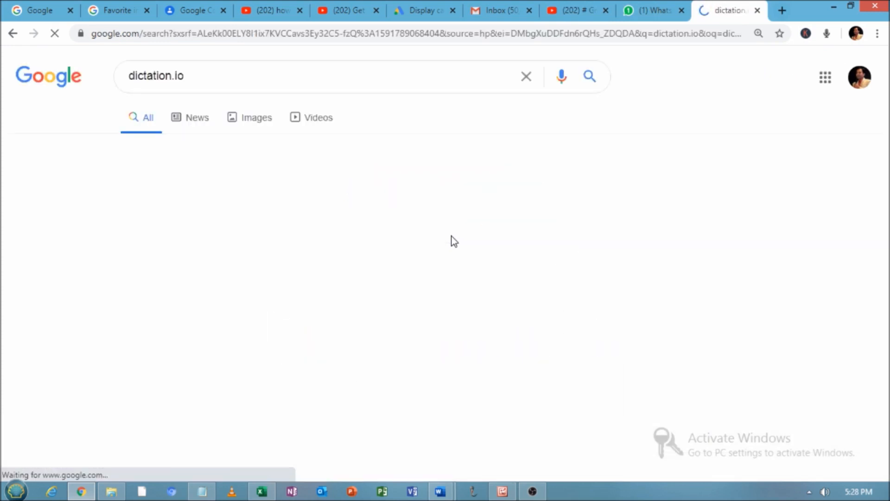
{"action": "left_click", "coordinate": [161, 195]}
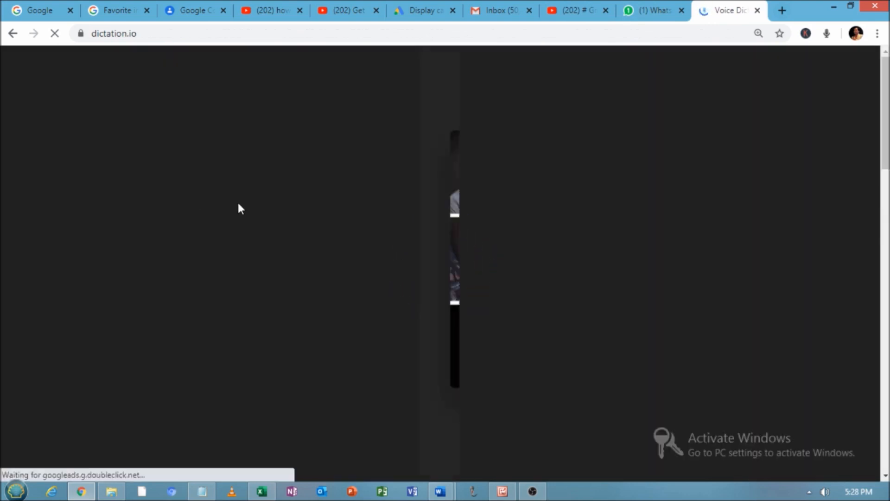
{"action": "left_click", "coordinate": [142, 360]}
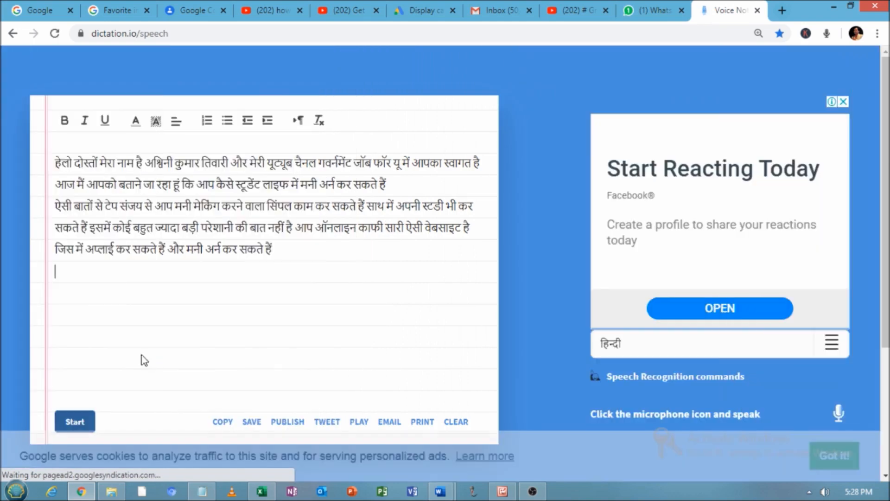
Clear the old text from the dictation editor and start Hindi voice dictation on the blank page.
{"action": "left_click", "coordinate": [457, 422]}
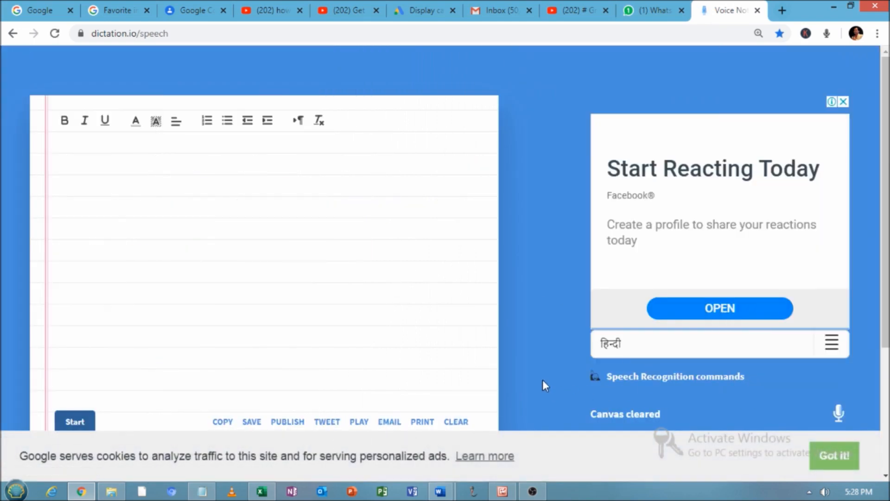
{"action": "left_click", "coordinate": [91, 420]}
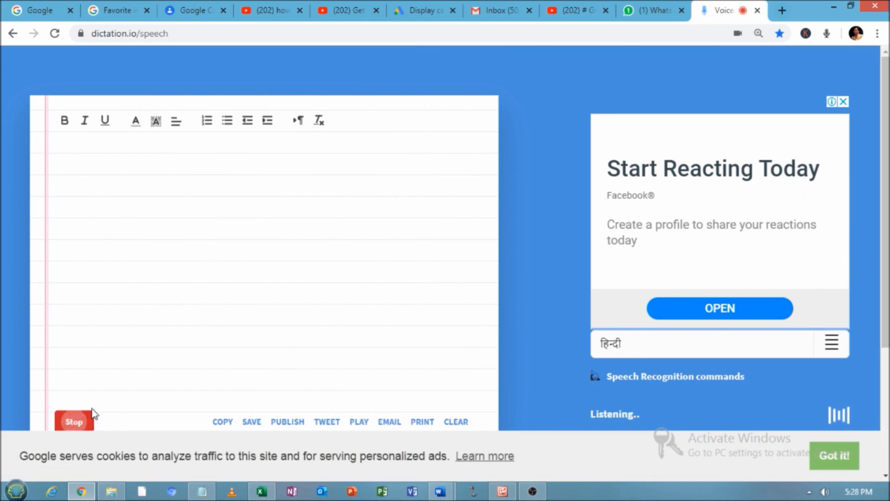
{"action": "left_click", "coordinate": [96, 156]}
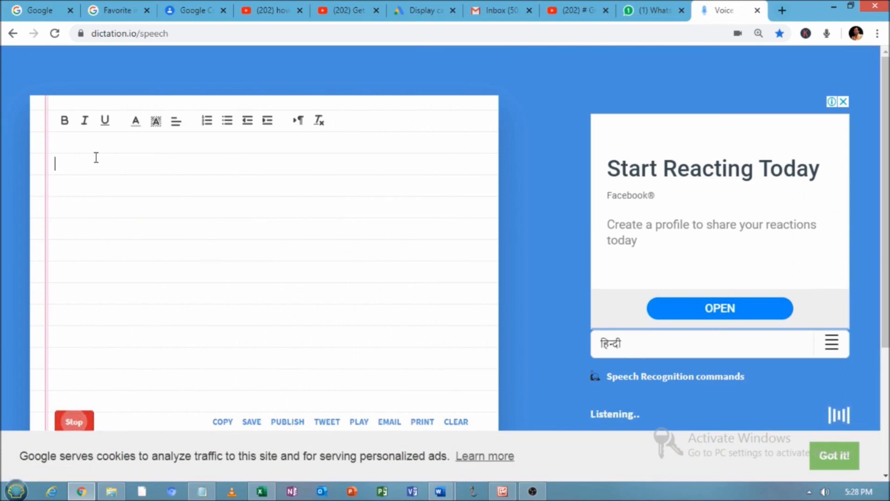